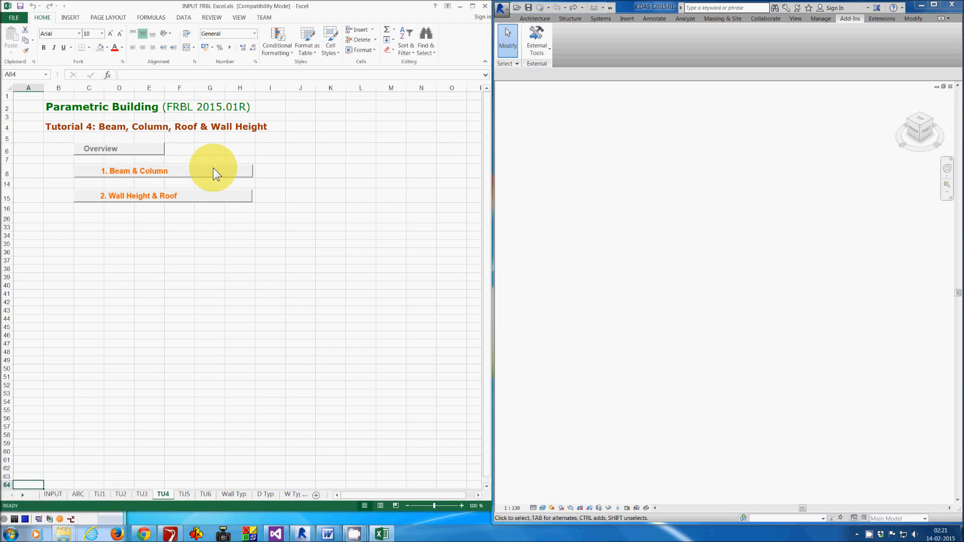
# - Expand the Beam & Column and Wall Height & Roof topics of Tutorial 4, then open the INPUT sheet
pyautogui.click(212, 170)
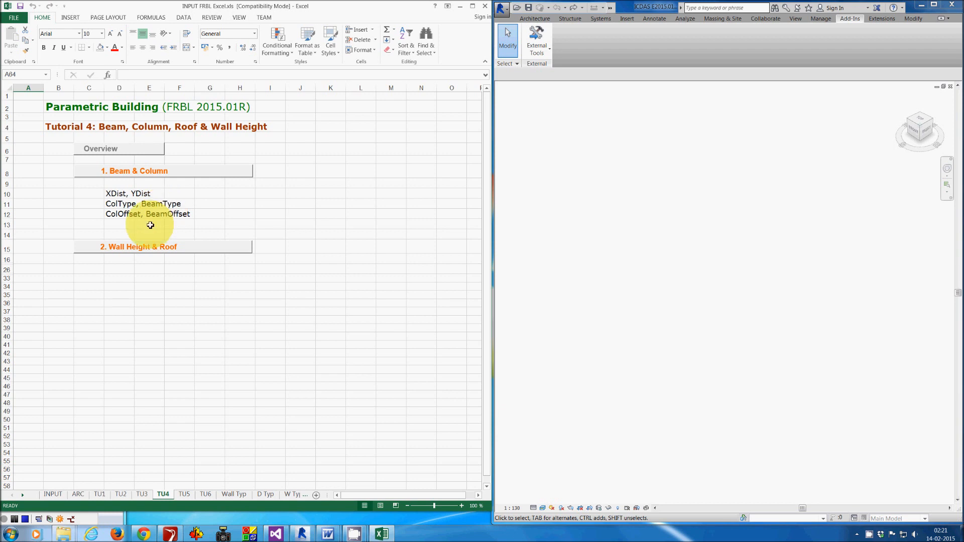
pyautogui.click(208, 248)
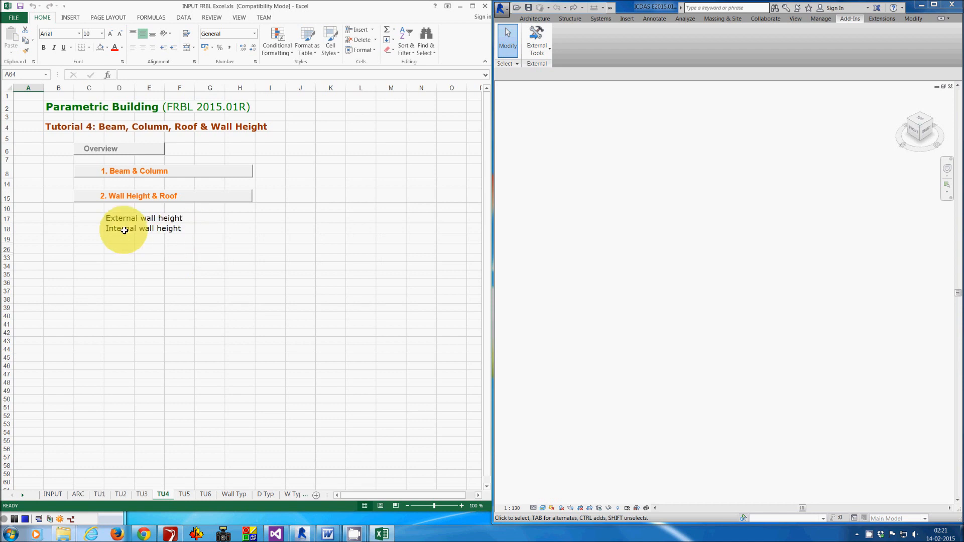
pyautogui.click(53, 494)
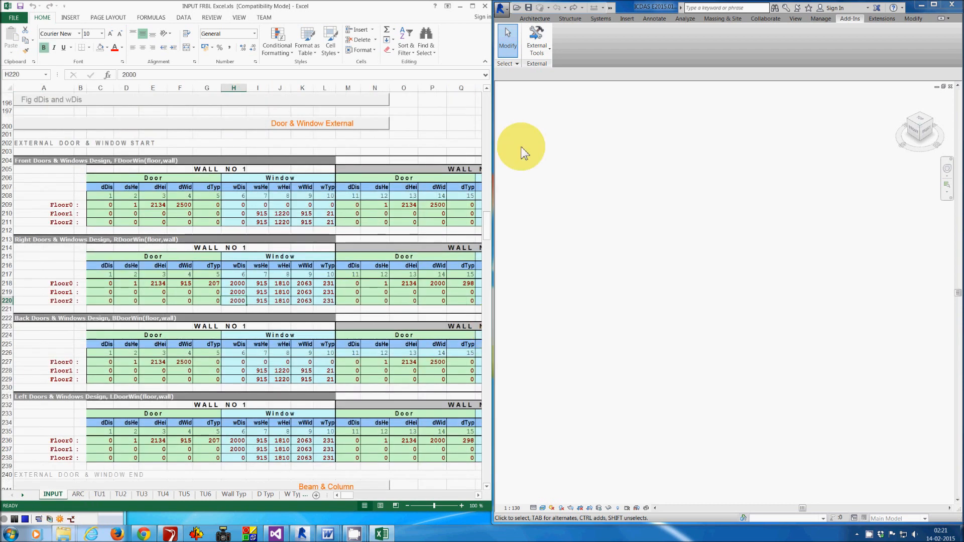
# - Generate the building walls in the model with the ICDAS FRBL Create Walls add-in command
pyautogui.click(535, 34)
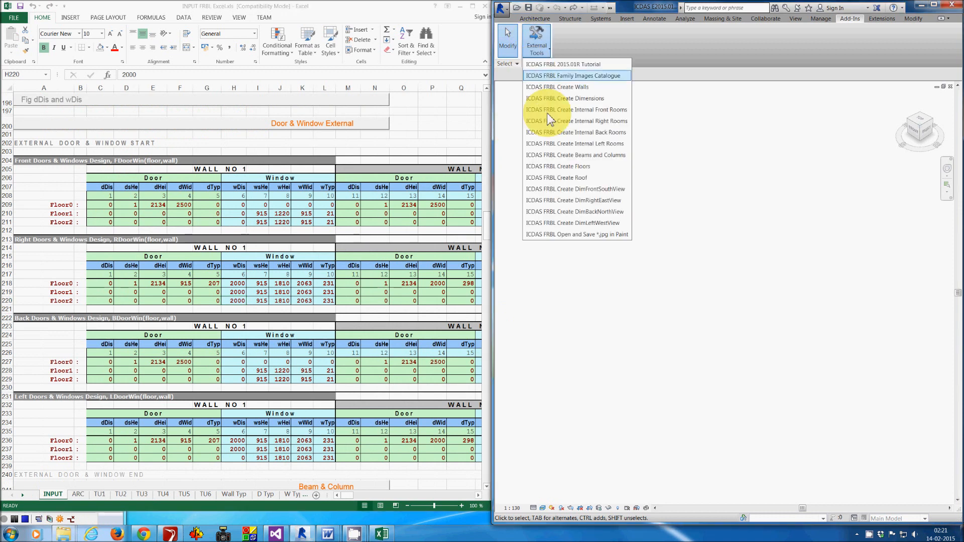
pyautogui.click(597, 87)
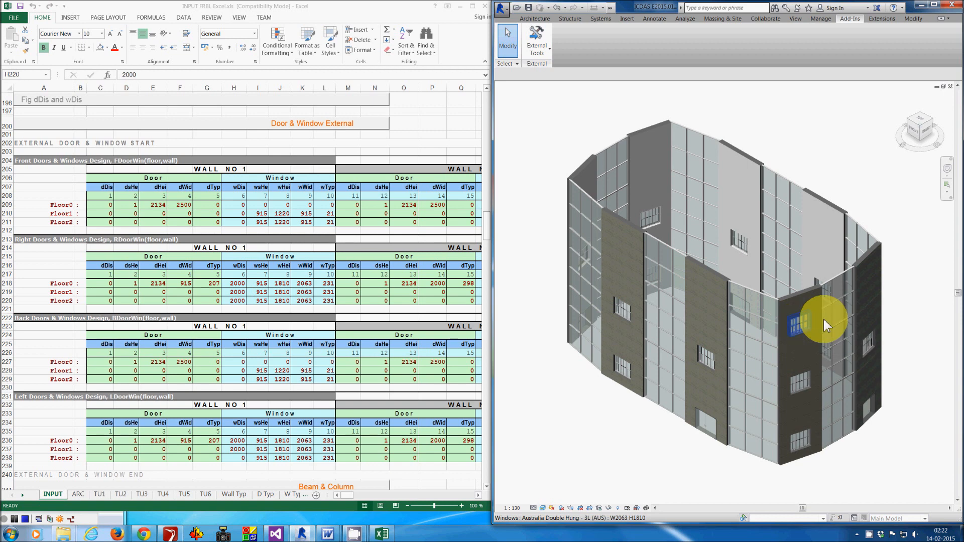
# - Set the Floor2 right-wall window distance wDis in cell H220 to 0
pyautogui.click(234, 303)
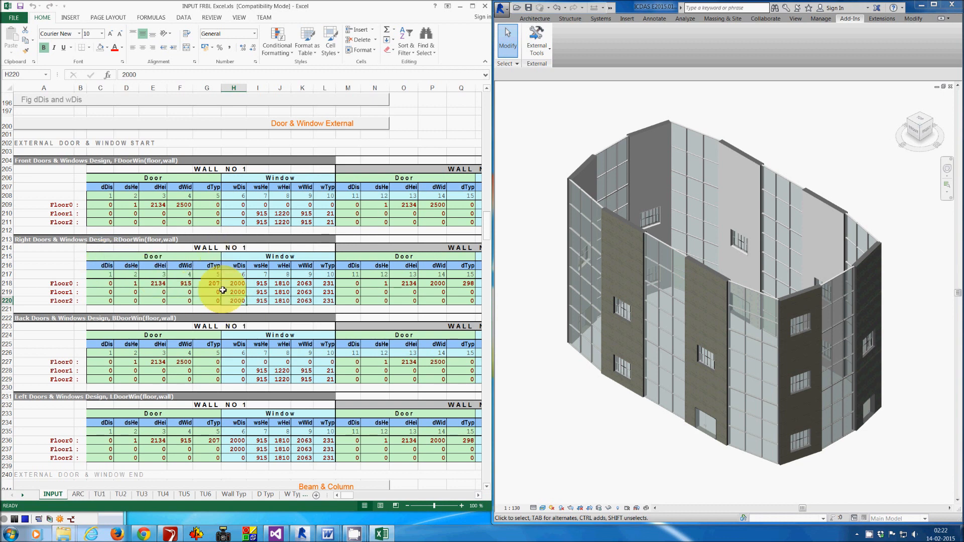
pyautogui.write('0')
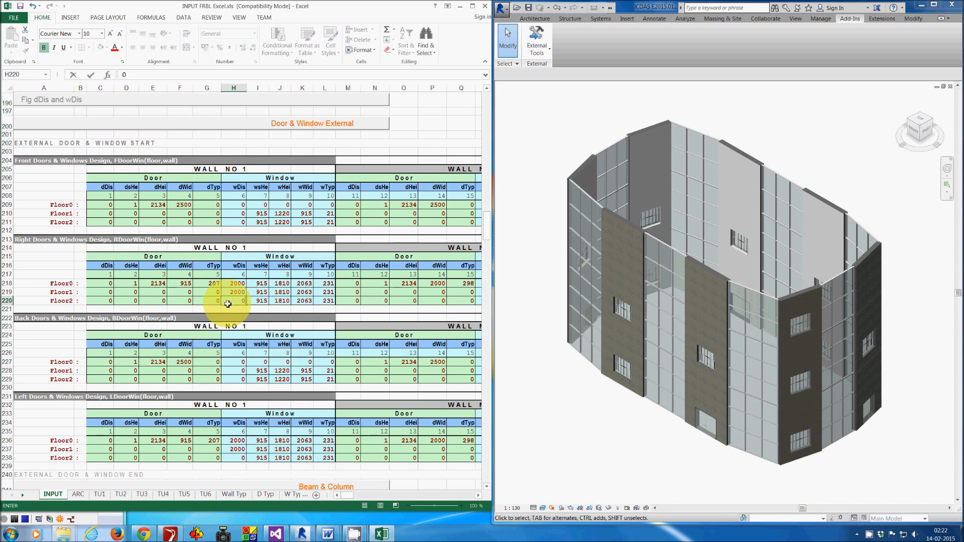
pyautogui.click(228, 304)
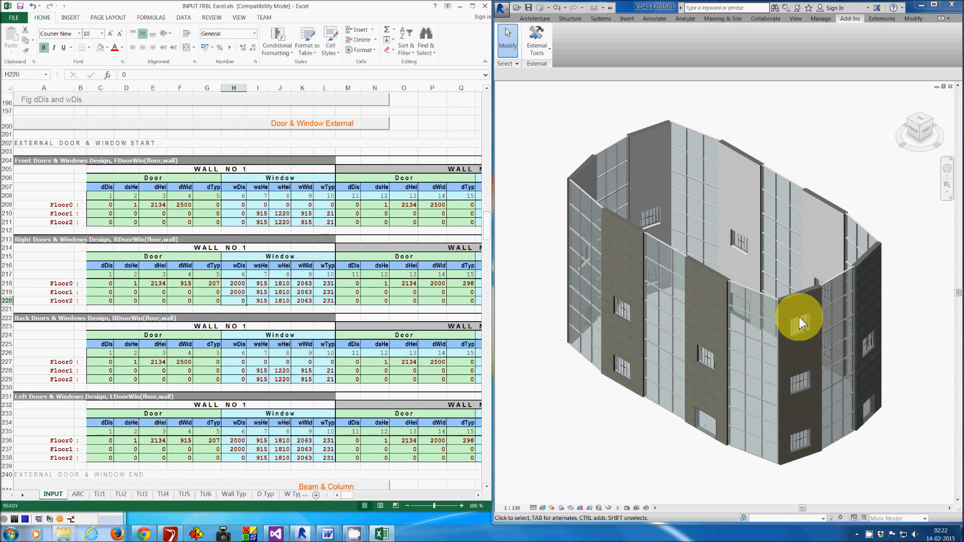
# - Regenerate the walls with the ICDAS FRBL Create Walls command
pyautogui.click(545, 134)
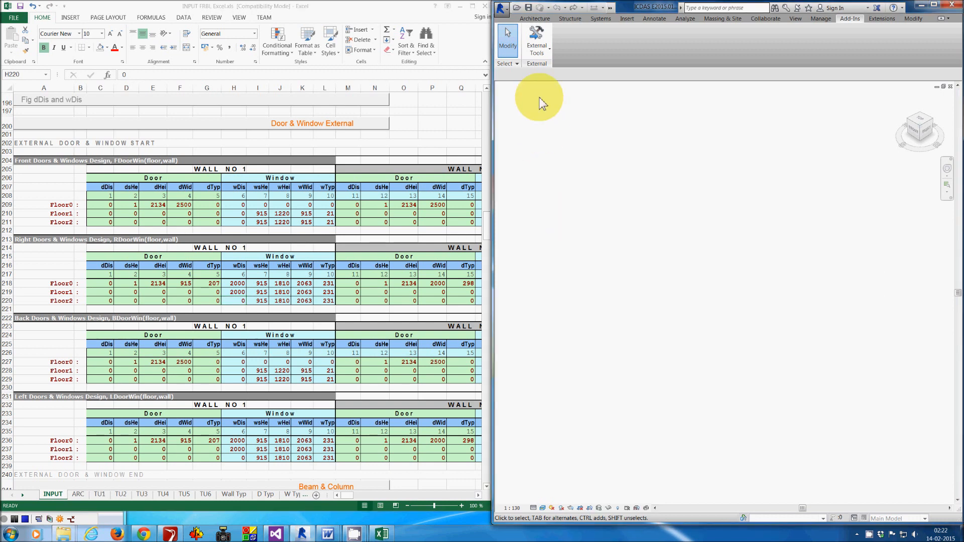
pyautogui.click(537, 42)
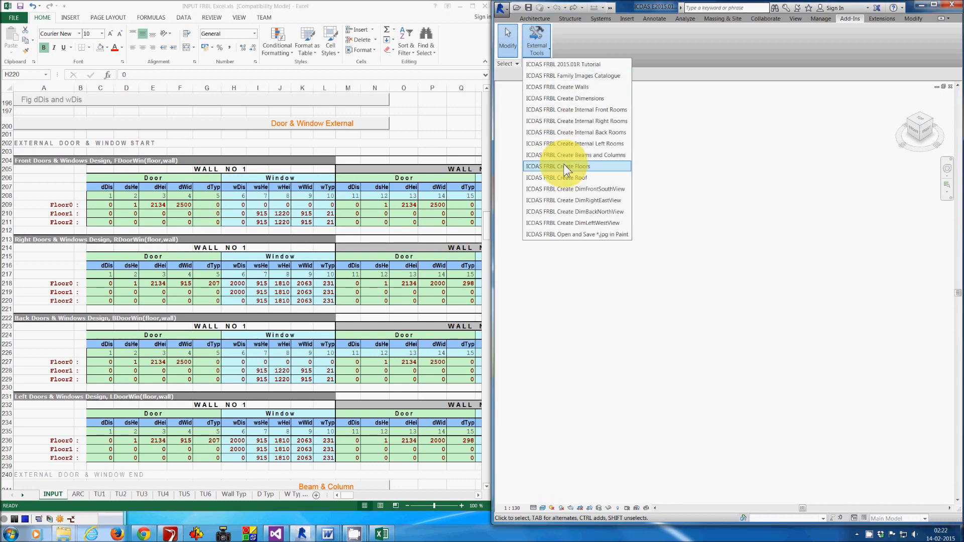
pyautogui.click(607, 88)
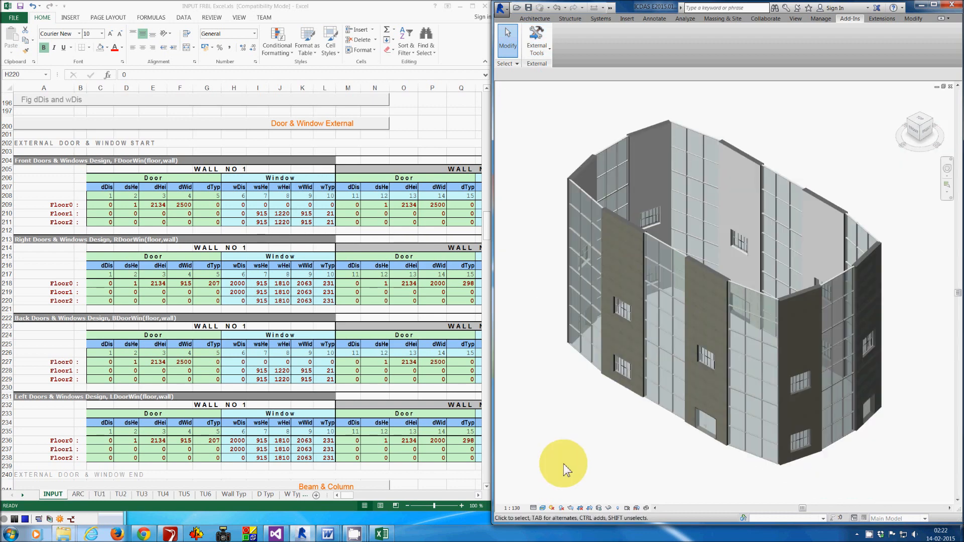
# - Create the roof with the ICDAS FRBL Create Roof command
pyautogui.click(543, 48)
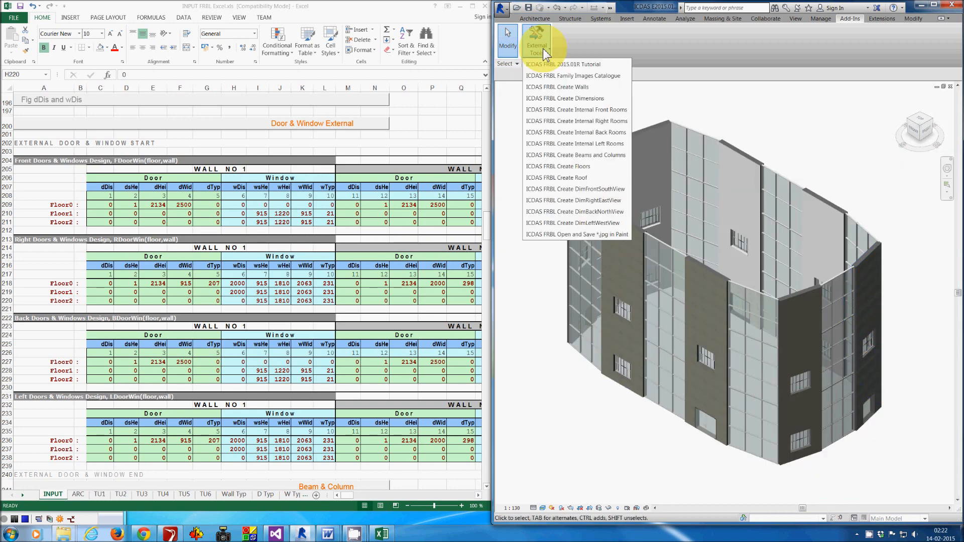
pyautogui.click(566, 175)
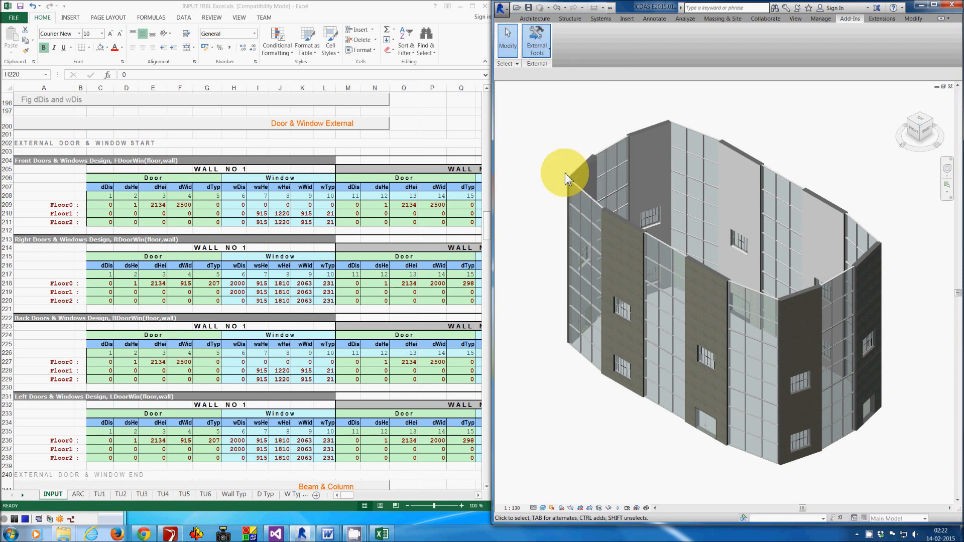
# - Review the Levels & Walls On/Off input section, including the floor and roof option settings
pyautogui.click(362, 123)
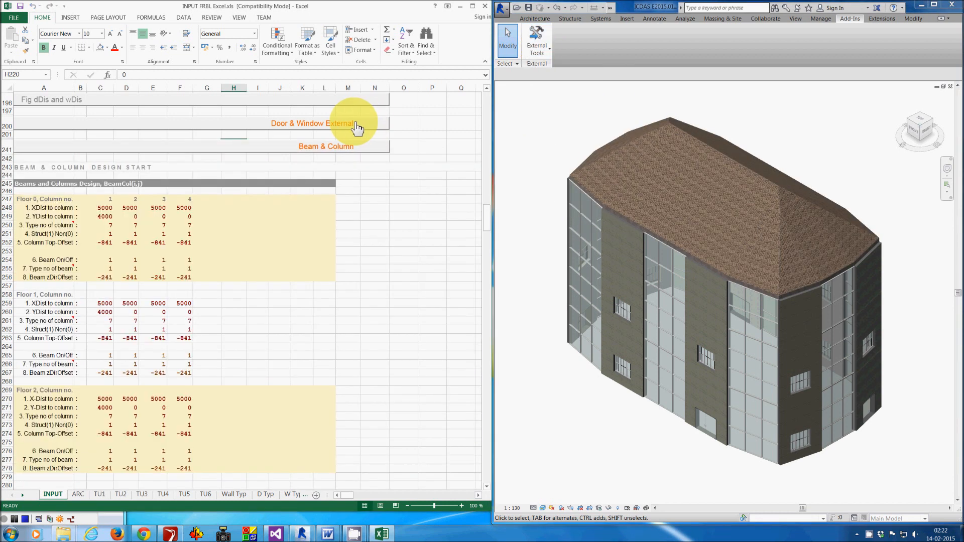
pyautogui.scroll(1, 359, 134)
pyautogui.scroll(5, 357, 141)
pyautogui.scroll(1, 357, 143)
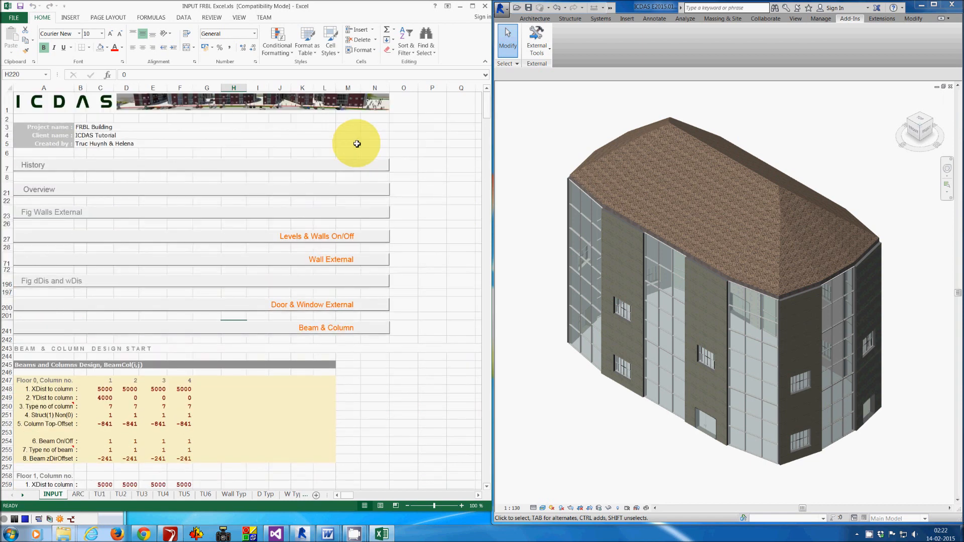
pyautogui.click(313, 238)
pyautogui.scroll(-4, 296, 240)
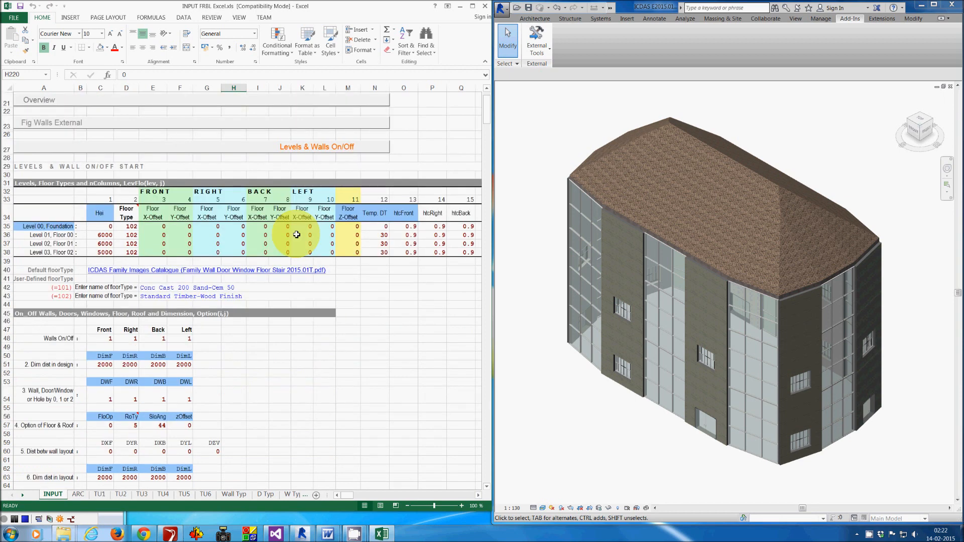
pyautogui.click(131, 387)
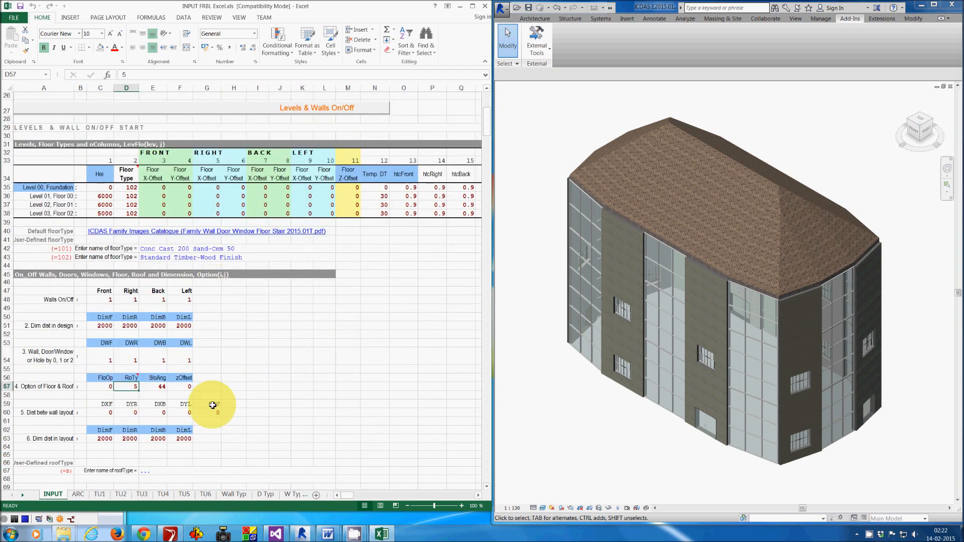
pyautogui.click(322, 114)
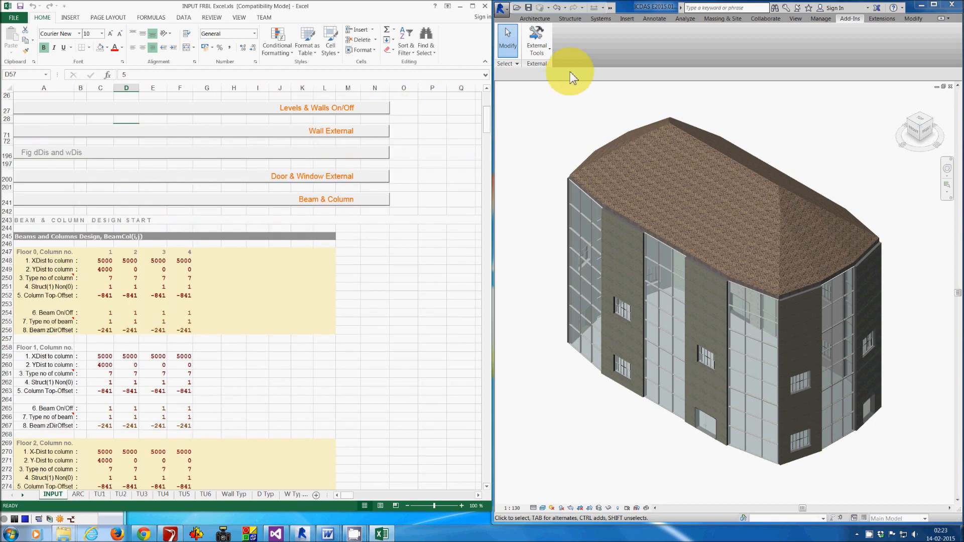
# - Create the wall dimensions with the ICDAS FRBL Create Dimensions command
pyautogui.click(570, 75)
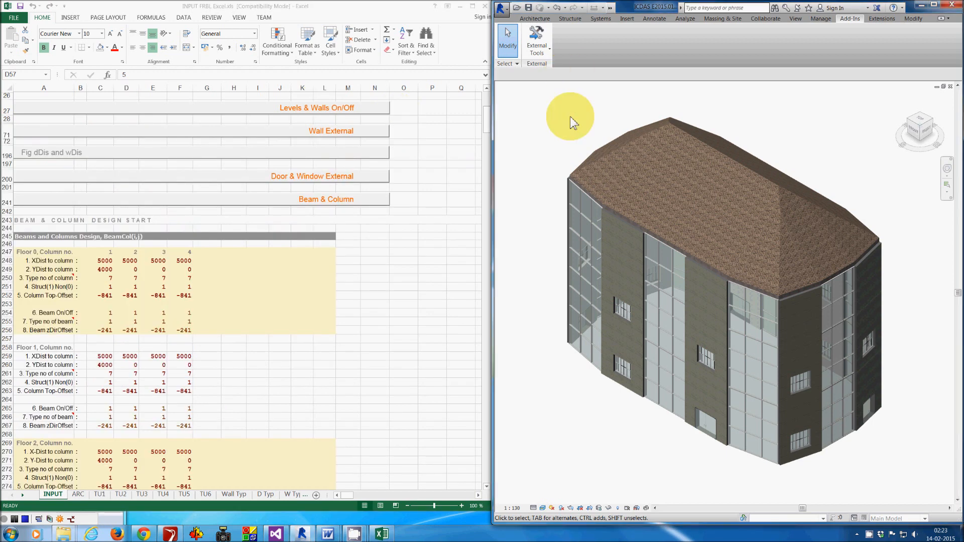
pyautogui.click(946, 168)
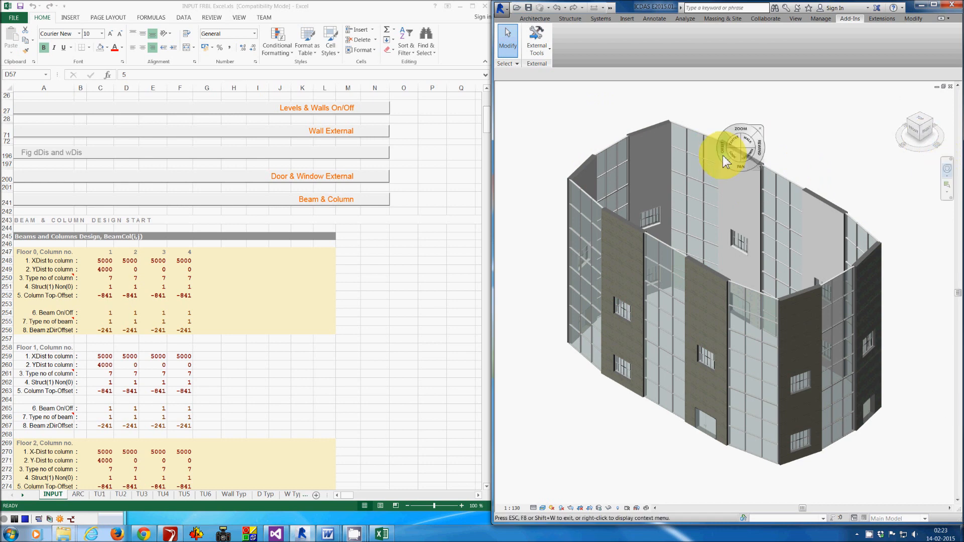
pyautogui.moveTo(741, 170); pyautogui.dragTo(751, 186)
pyautogui.click(536, 32)
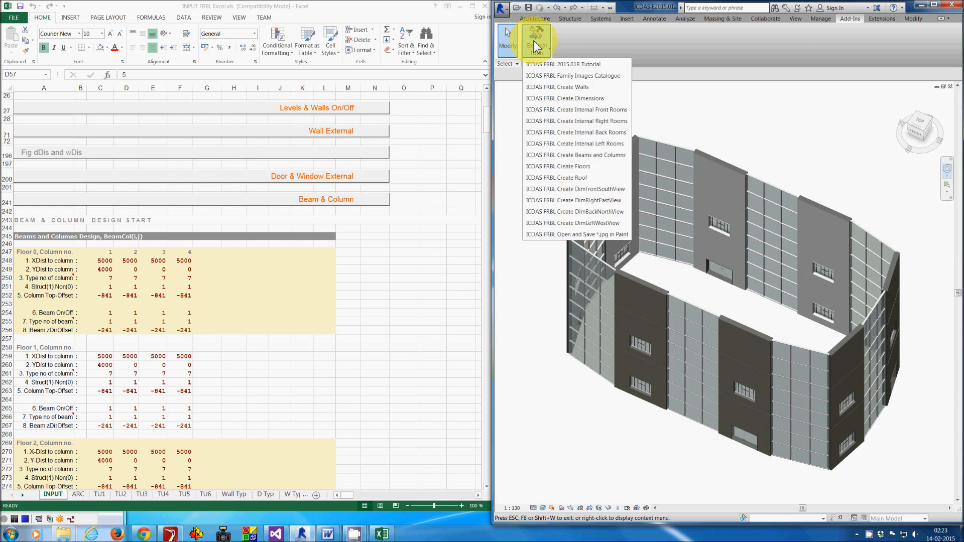
pyautogui.click(592, 99)
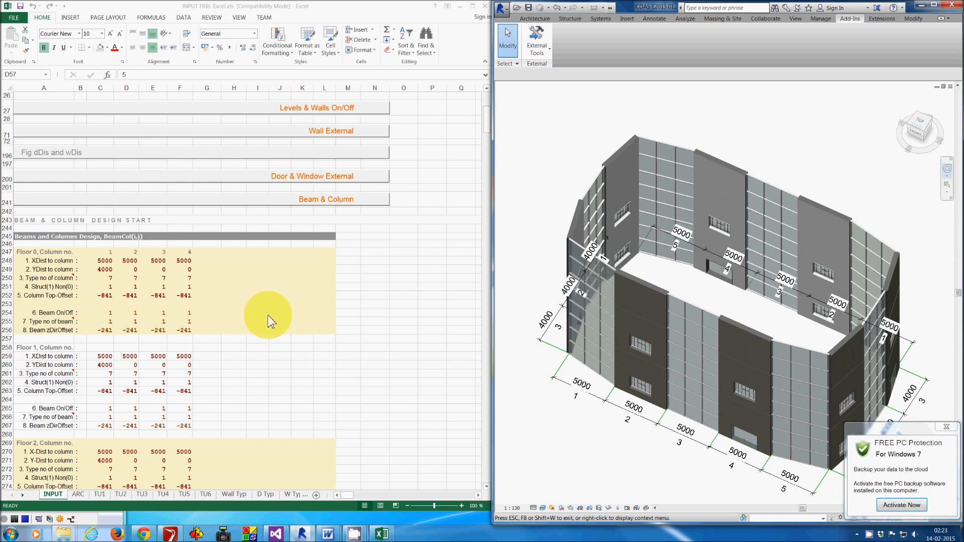
# - Create the beams and columns with the ICDAS FRBL Create Beams and Columns command
pyautogui.click(536, 50)
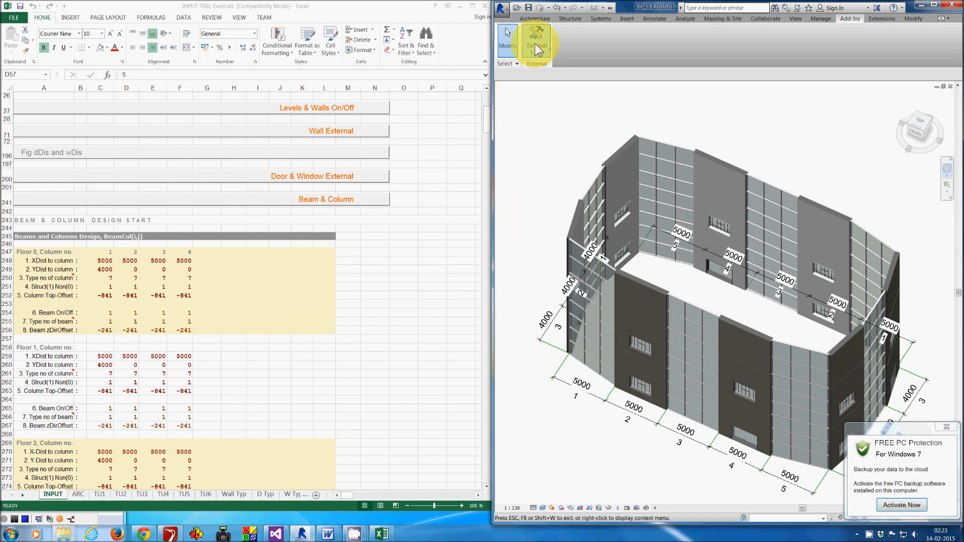
pyautogui.click(594, 155)
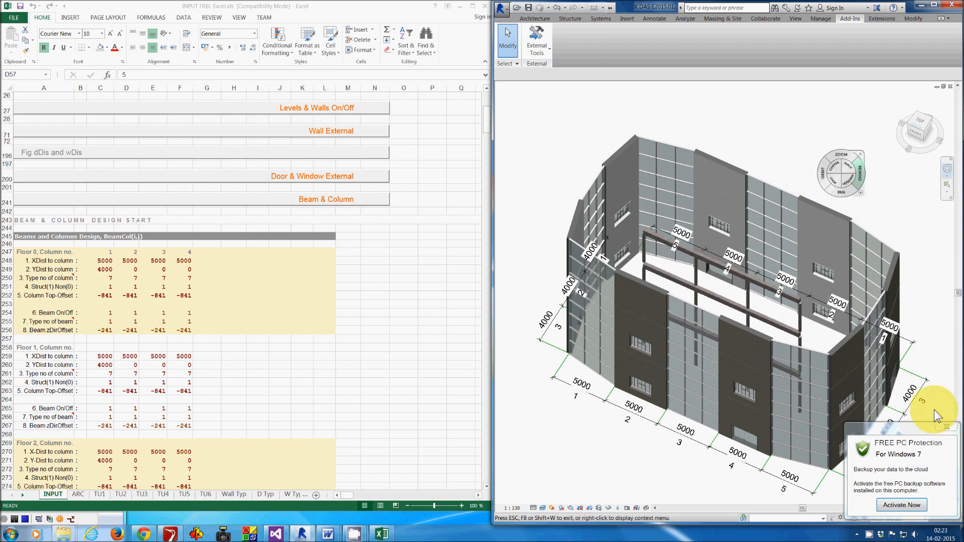
pyautogui.click(946, 427)
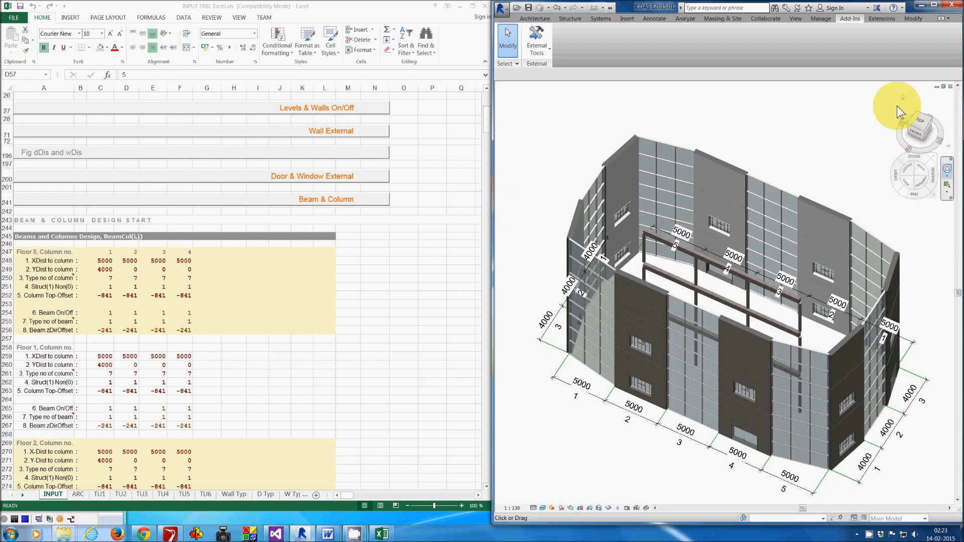
pyautogui.moveTo(879, 138); pyautogui.dragTo(872, 168)
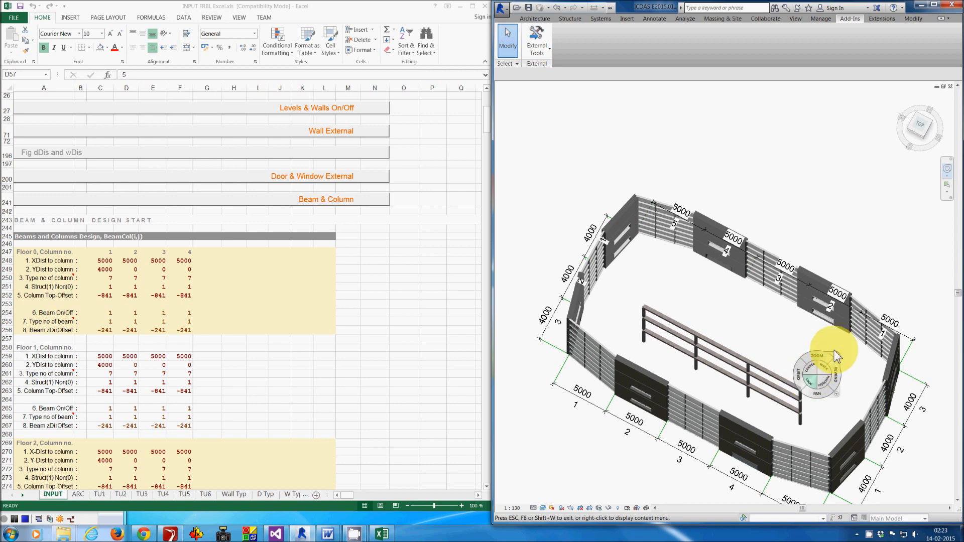
# - Add a fifth Floor 0 column with XDist 0 and YDist 5000
pyautogui.click(204, 270)
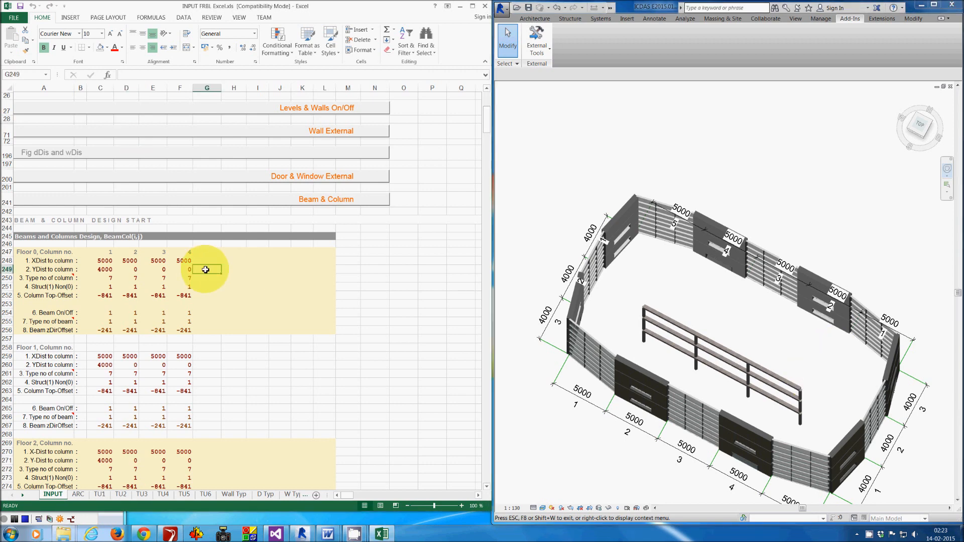
pyautogui.scroll(-2, 206, 269)
pyautogui.write('5000')
pyautogui.press('Up')
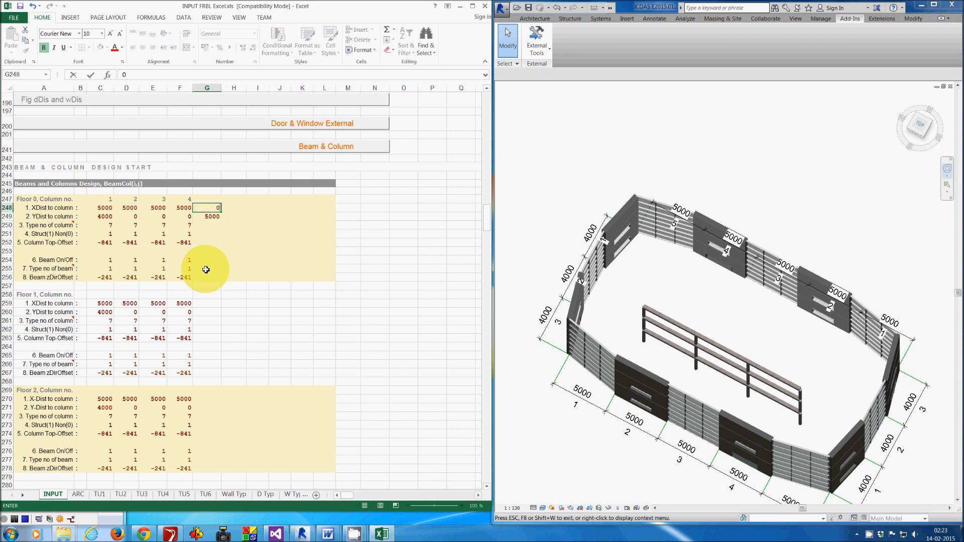
pyautogui.press('Return')
# - Copy column 4's type, structure, top-offset and beam settings into Floor 0 column 5
pyautogui.click(182, 225)
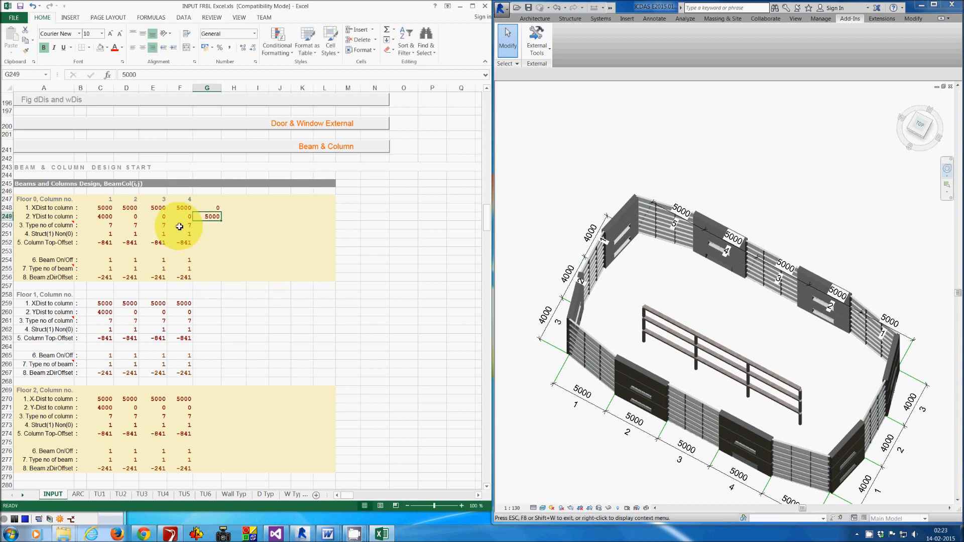
pyautogui.moveTo(182, 240); pyautogui.dragTo(185, 276)
pyautogui.hotkey('ctrl', 'c')
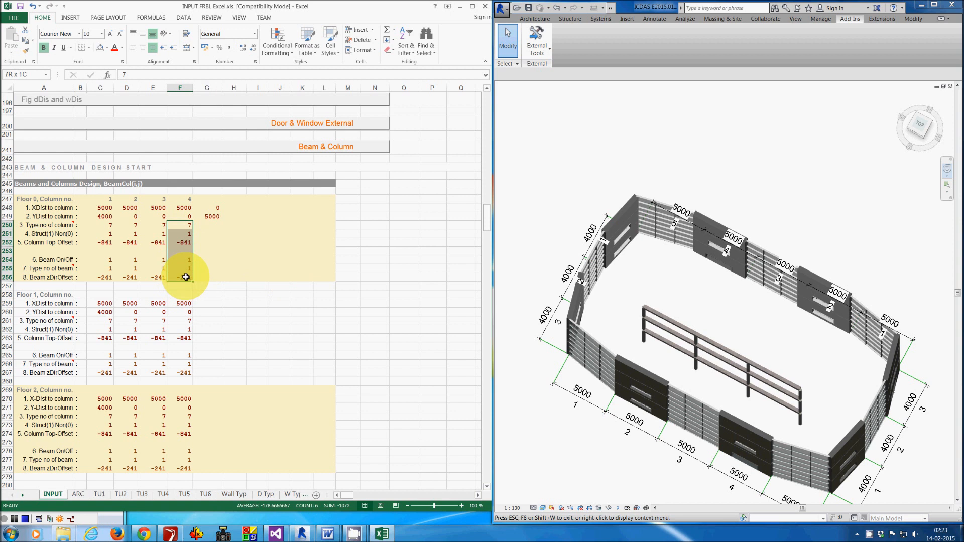
pyautogui.moveTo(208, 223); pyautogui.dragTo(212, 276)
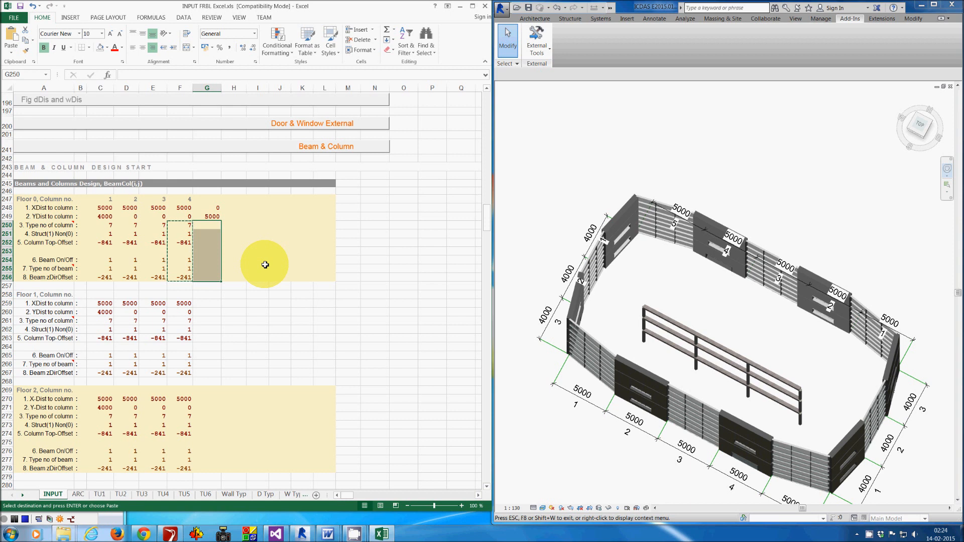
pyautogui.hotkey('ctrl', 'v')
# - Copy the complete Floor 0 column 5 settings into column 5 of Floor 1 and Floor 2
pyautogui.click(209, 207)
pyautogui.moveTo(209, 226); pyautogui.dragTo(208, 278)
pyautogui.hotkey('ctrl', 'c')
pyautogui.moveTo(208, 303); pyautogui.dragTo(199, 467)
pyautogui.hotkey('ctrl', 'v')
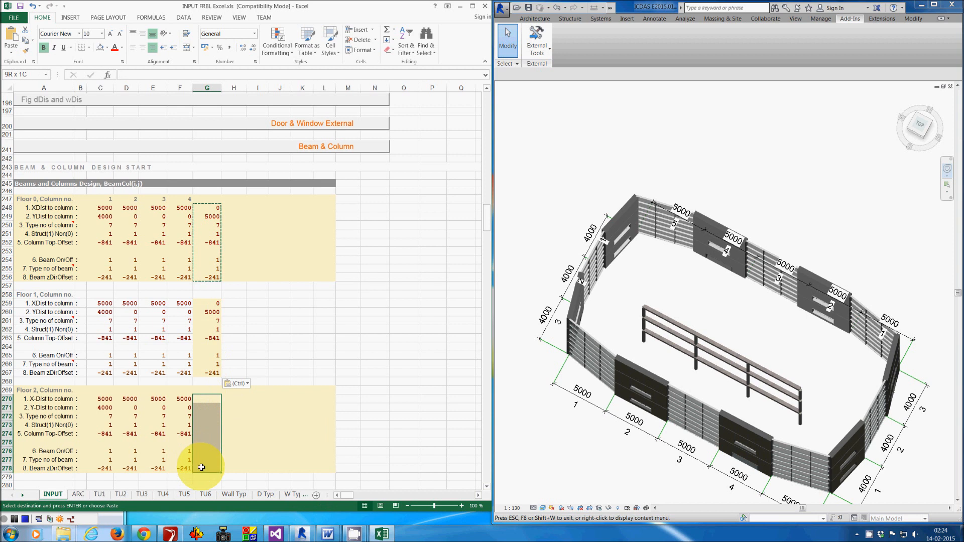
pyautogui.hotkey('ctrl', 'v')
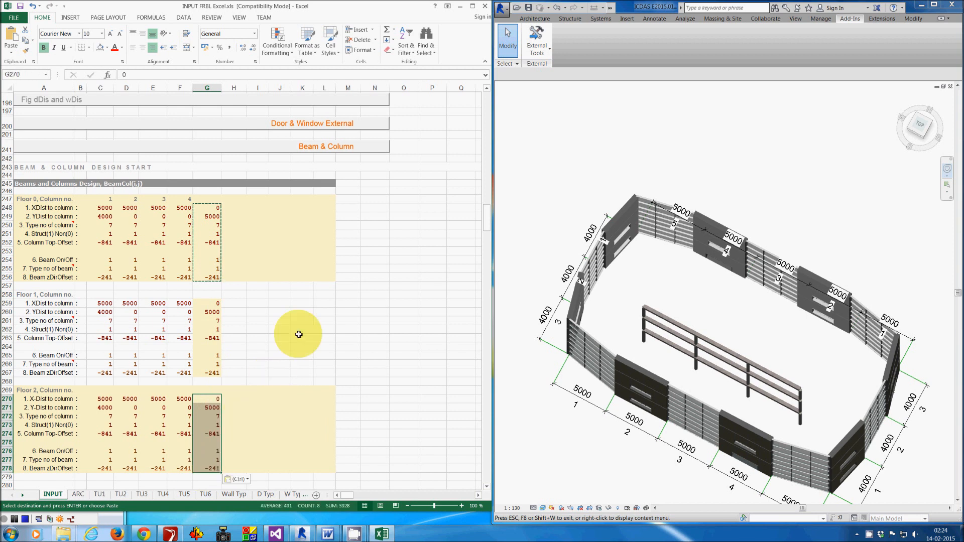
pyautogui.press('Escape')
# - Regenerate the beams and columns with the ICDAS FRBL Create Beams and Columns command
pyautogui.click(561, 186)
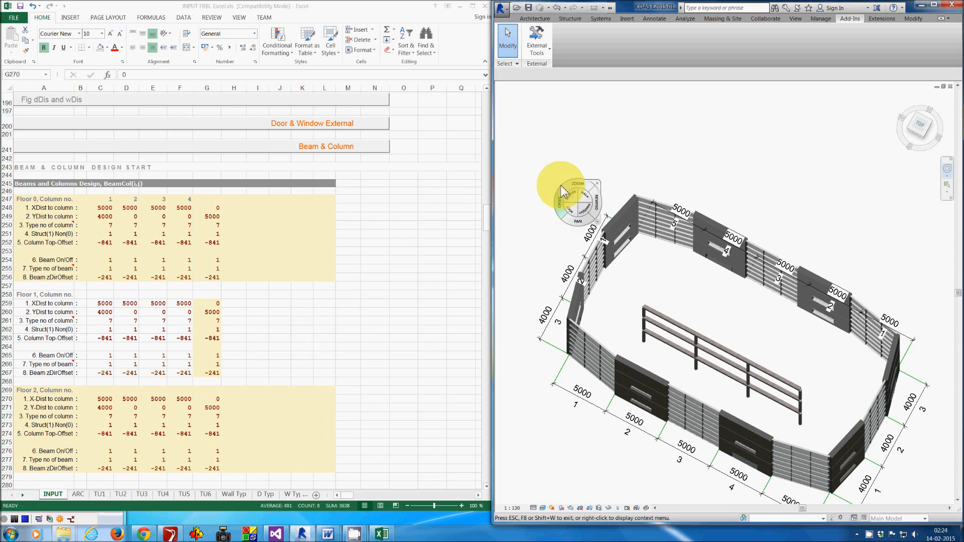
pyautogui.click(537, 42)
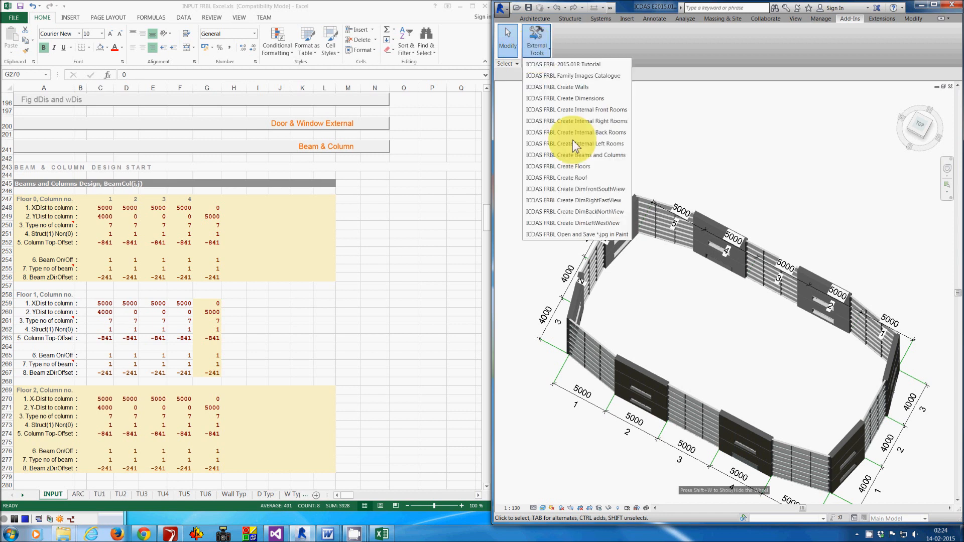
pyautogui.click(605, 159)
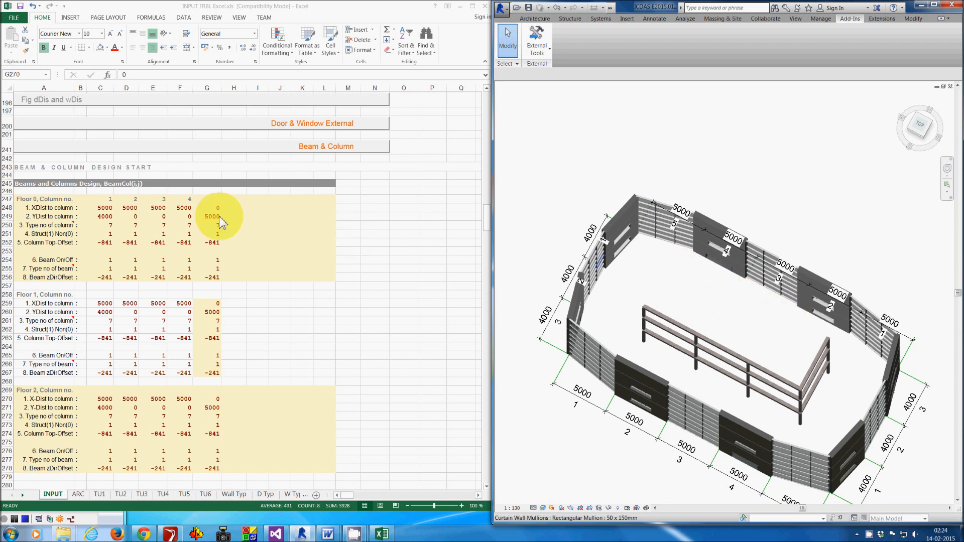
# - Add a sixth Floor 0 column with XDist -5000 and YDist 0
pyautogui.click(236, 211)
pyautogui.click(236, 210)
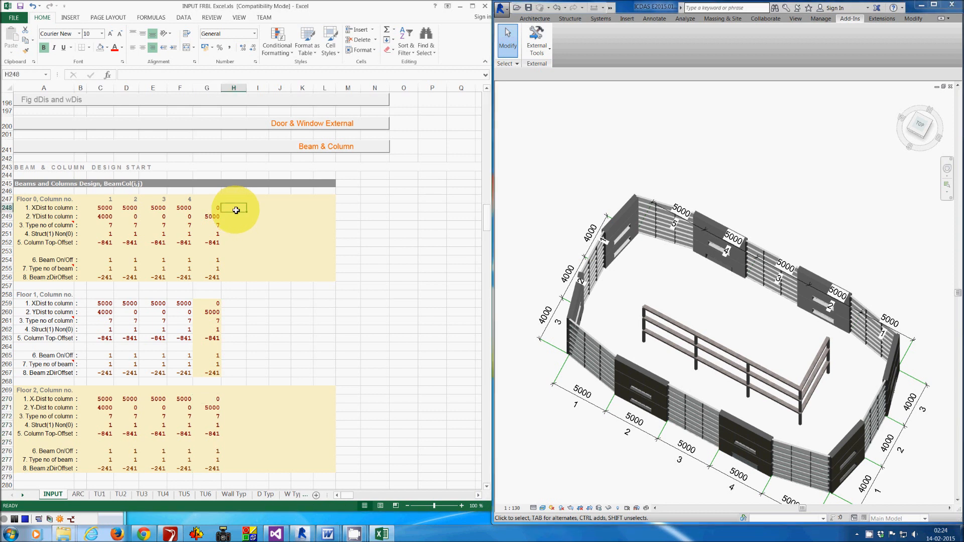
pyautogui.write('-500')
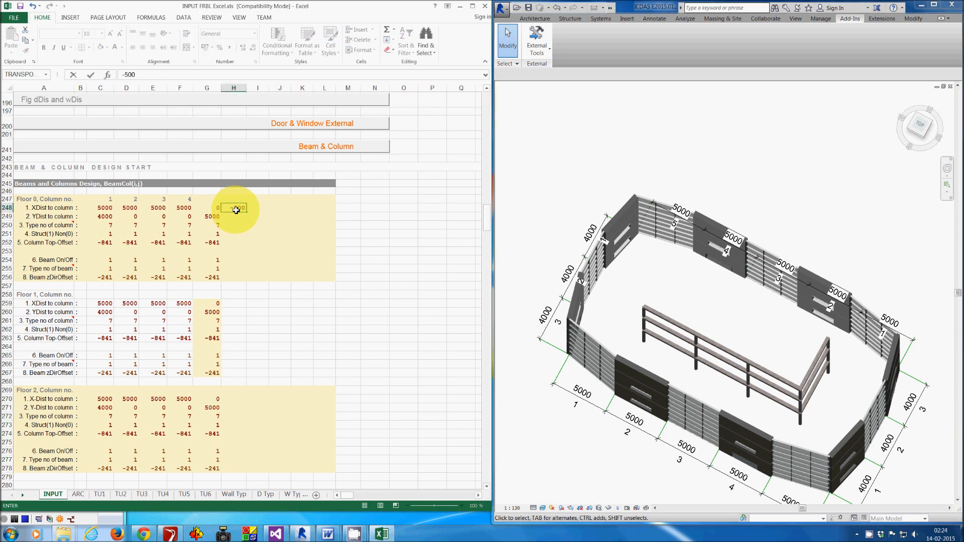
pyautogui.write('0')
pyautogui.press('Return')
pyautogui.write('0')
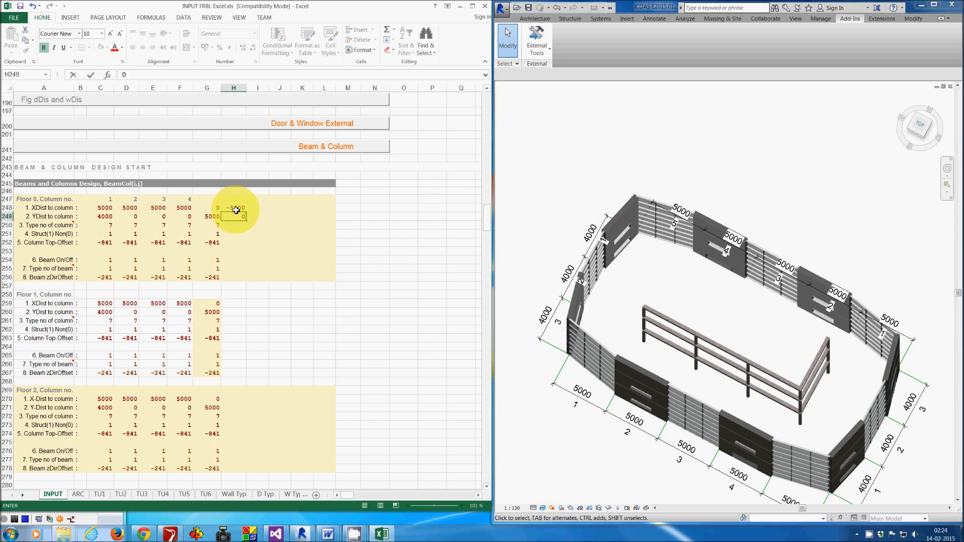
# - Copy column 5's type, structure, top-offset and beam settings into Floor 0 column 6
pyautogui.moveTo(211, 225); pyautogui.dragTo(208, 279)
pyautogui.hotkey('ctrl', 'c')
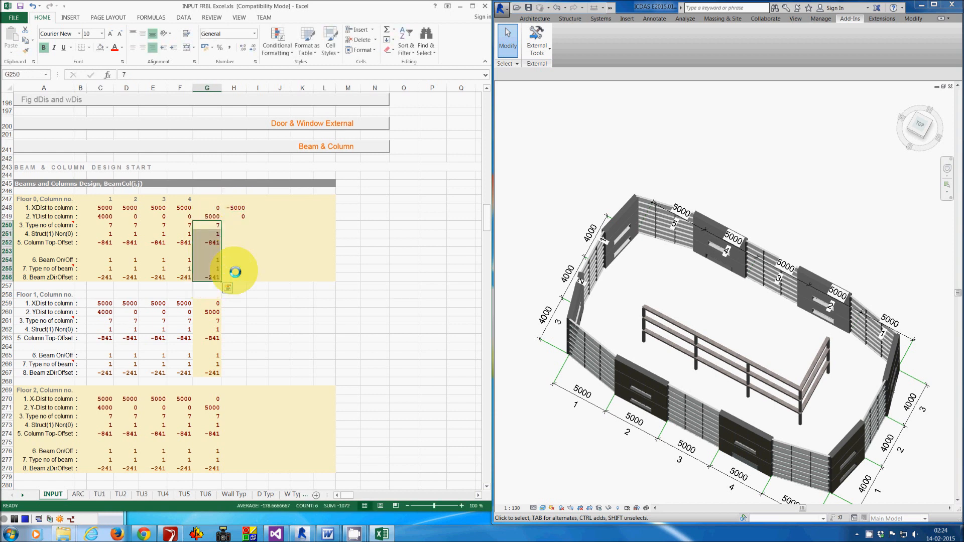
pyautogui.moveTo(235, 225); pyautogui.dragTo(232, 277)
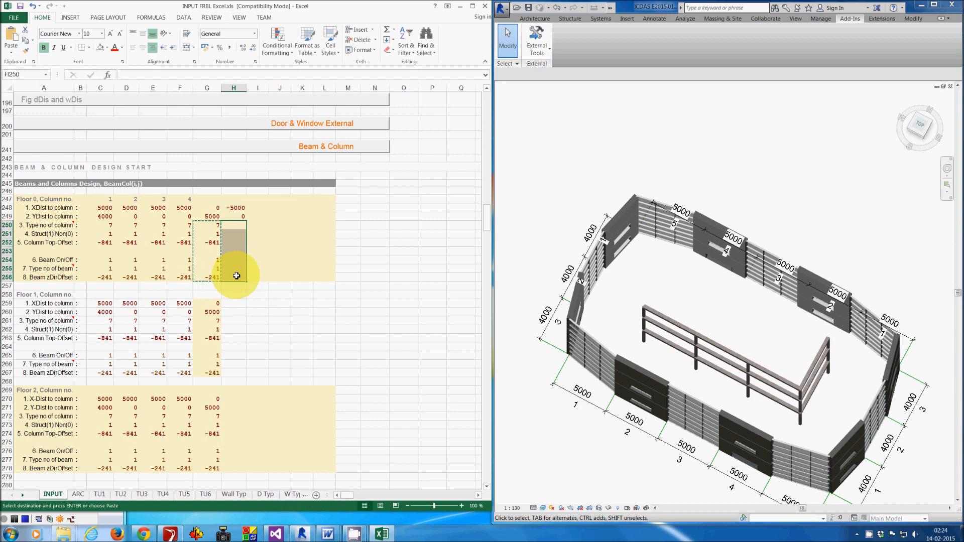
pyautogui.write('v')
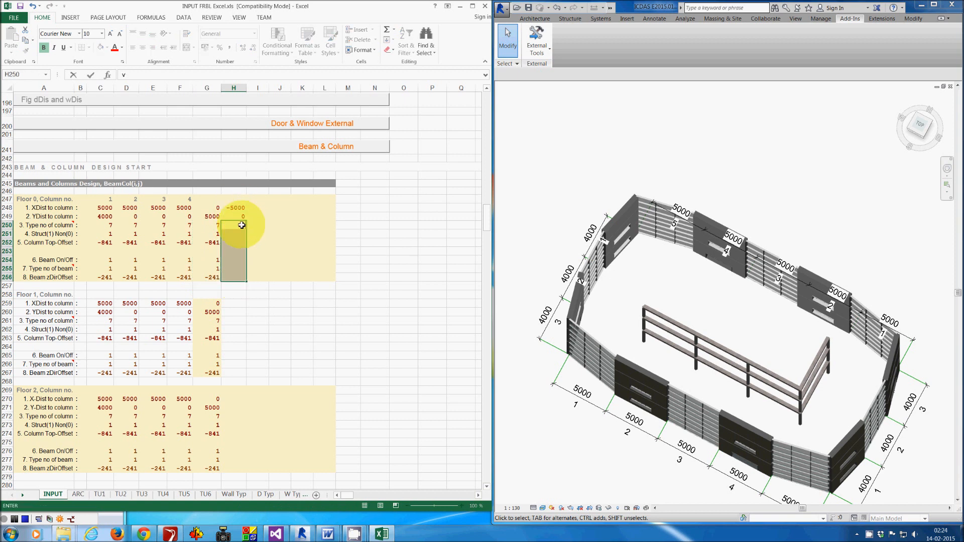
pyautogui.moveTo(216, 220); pyautogui.dragTo(209, 277)
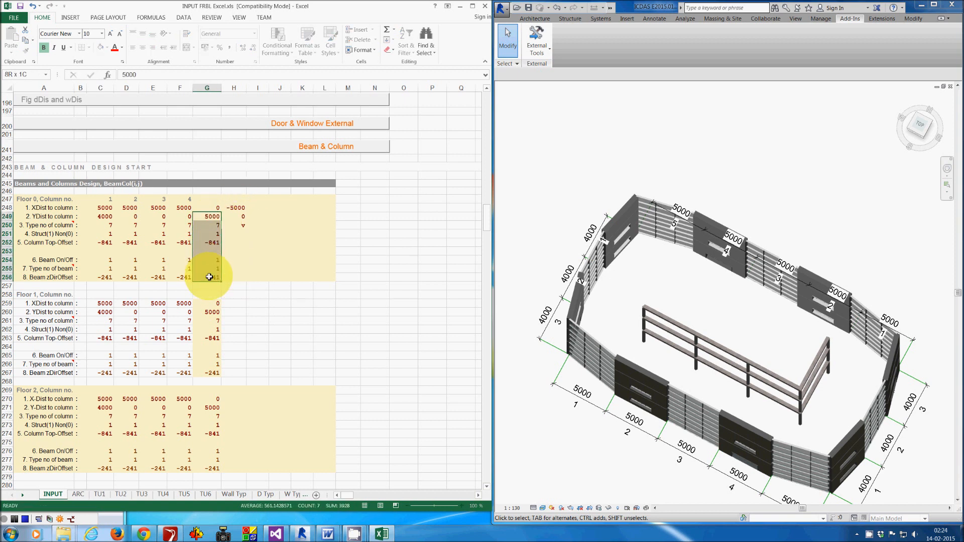
pyautogui.click(209, 252)
pyautogui.moveTo(215, 228); pyautogui.dragTo(213, 275)
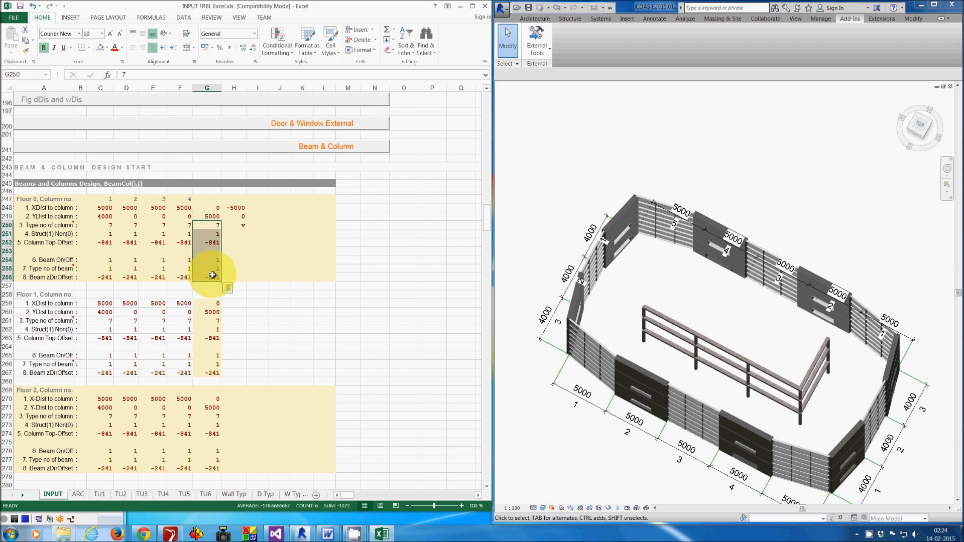
pyautogui.hotkey('ctrl', 'c')
pyautogui.moveTo(236, 225); pyautogui.dragTo(233, 275)
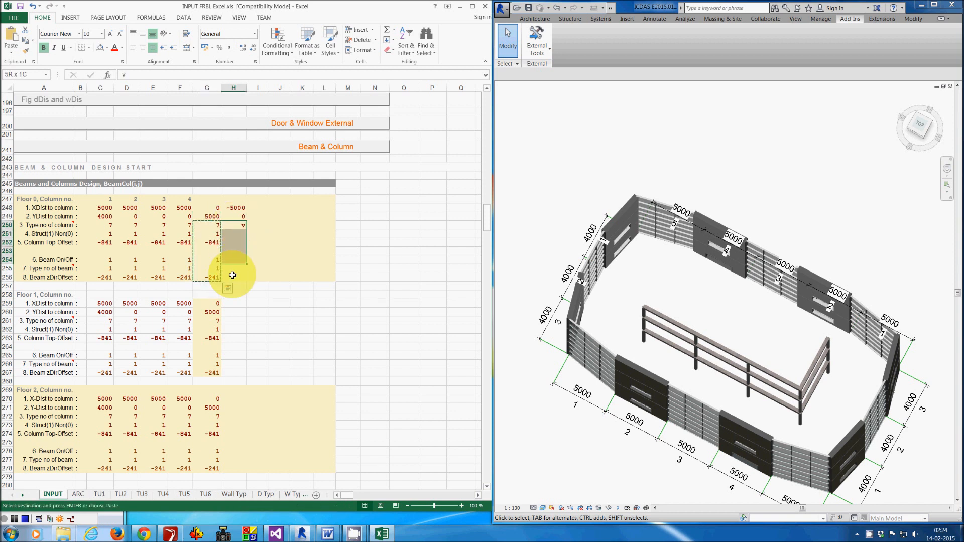
pyautogui.hotkey('ctrl', 'v')
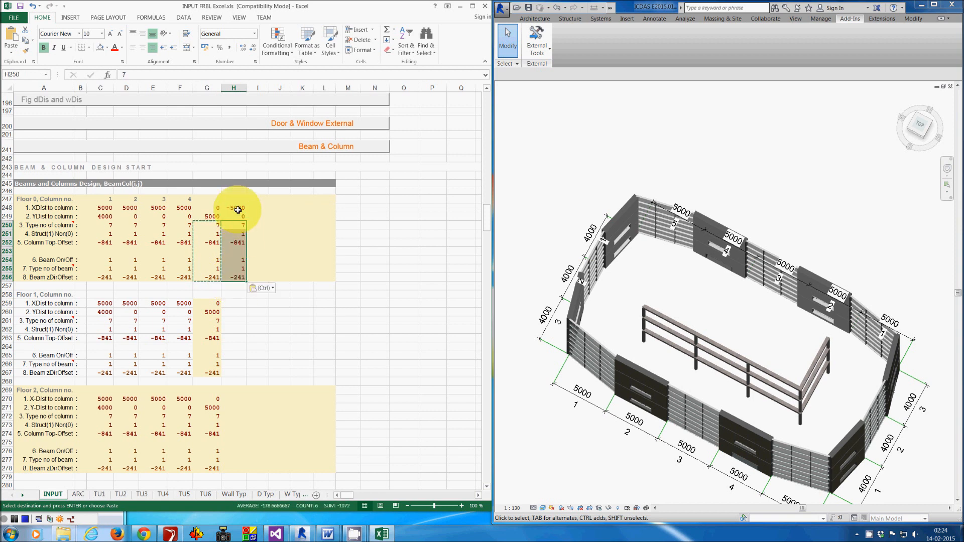
# - Copy the complete Floor 0 column 6 settings into columns 7 and 8 of Floor 0
pyautogui.moveTo(238, 209); pyautogui.dragTo(234, 268)
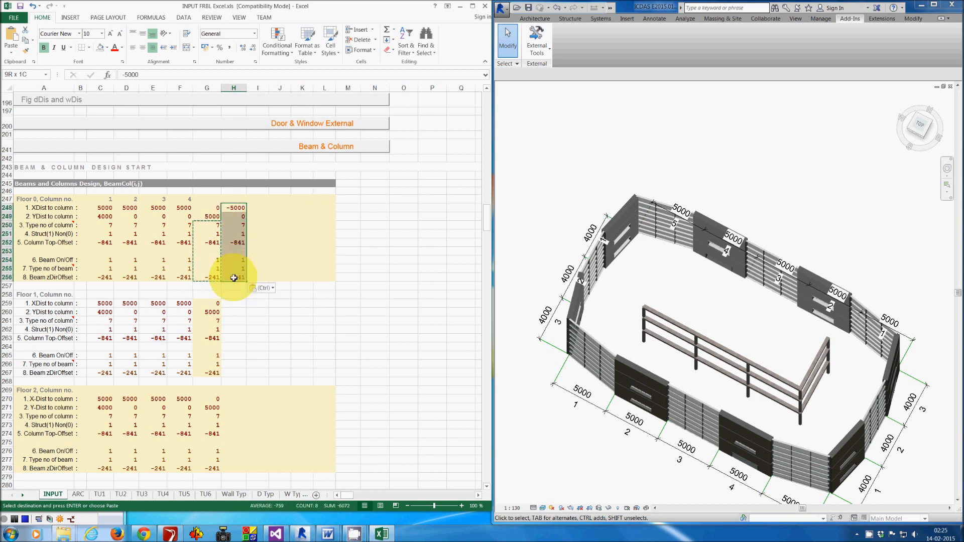
pyautogui.moveTo(260, 208); pyautogui.dragTo(253, 272)
pyautogui.write('v')
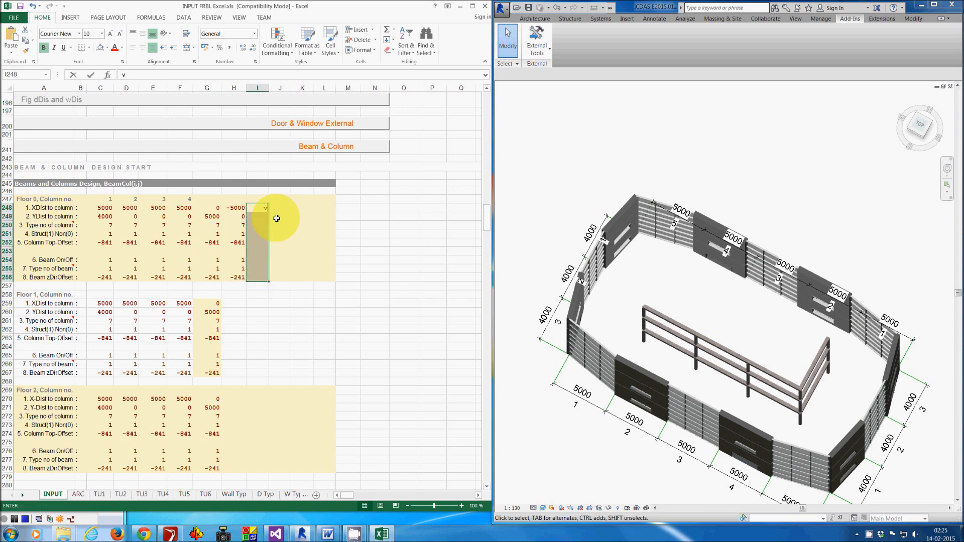
pyautogui.click(366, 233)
pyautogui.moveTo(239, 208); pyautogui.dragTo(240, 279)
pyautogui.hotkey('ctrl', 'c')
pyautogui.moveTo(257, 208); pyautogui.dragTo(259, 277)
pyautogui.hotkey('ctrl', 'v')
pyautogui.moveTo(279, 208); pyautogui.dragTo(277, 281)
pyautogui.hotkey('ctrl', 'v')
# - Copy Floor 0 columns 6 to 8 into the same columns of Floor 1 and Floor 2
pyautogui.moveTo(241, 208); pyautogui.dragTo(284, 277)
pyautogui.moveTo(241, 303)
pyautogui.mouseDown()
pyautogui.moveTo(274, 314)
pyautogui.moveTo(274, 371)
pyautogui.mouseUp()
pyautogui.hotkey('ctrl', 'v')
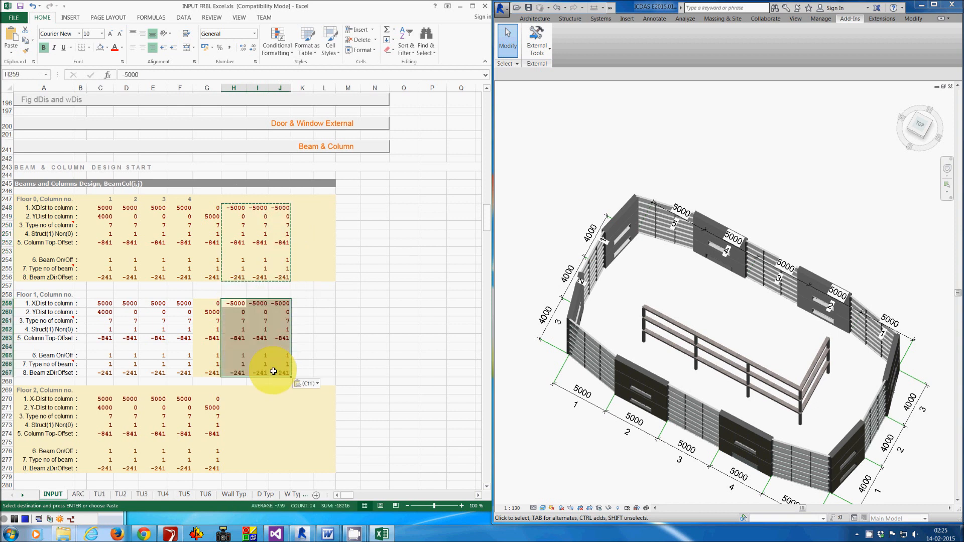
pyautogui.moveTo(236, 399); pyautogui.dragTo(276, 468)
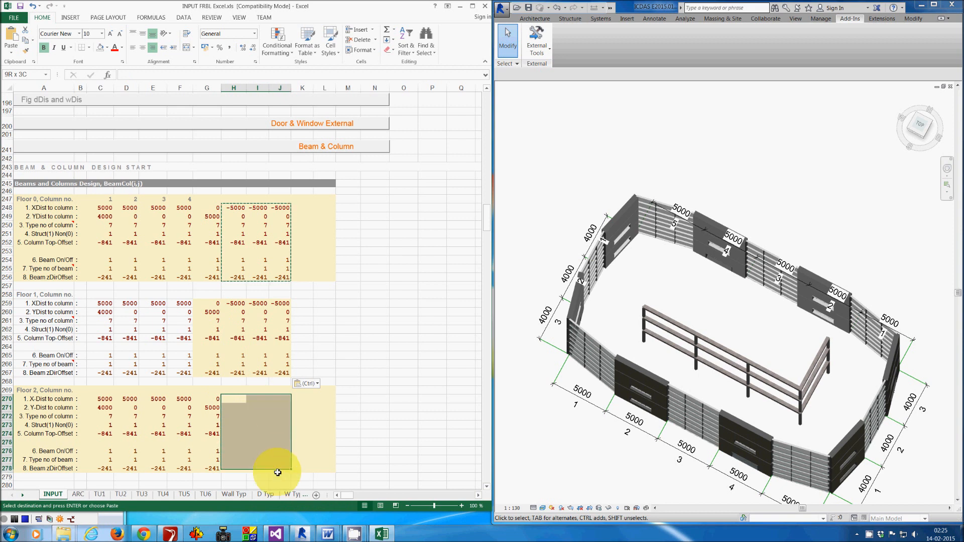
pyautogui.hotkey('ctrl', 'v')
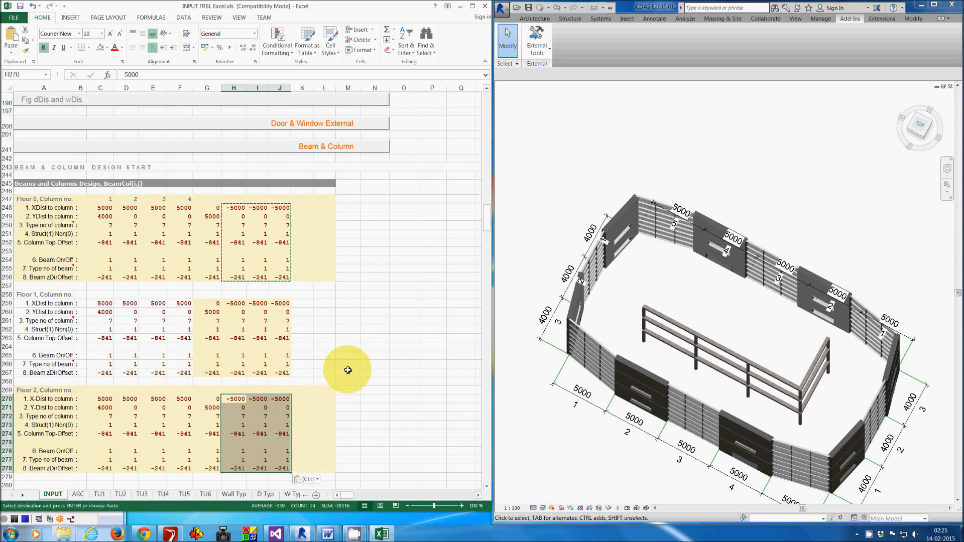
pyautogui.click(390, 348)
pyautogui.press('Escape')
# - Regenerate the beams and columns with the ICDAS FRBL Create Beams and Columns command
pyautogui.click(579, 188)
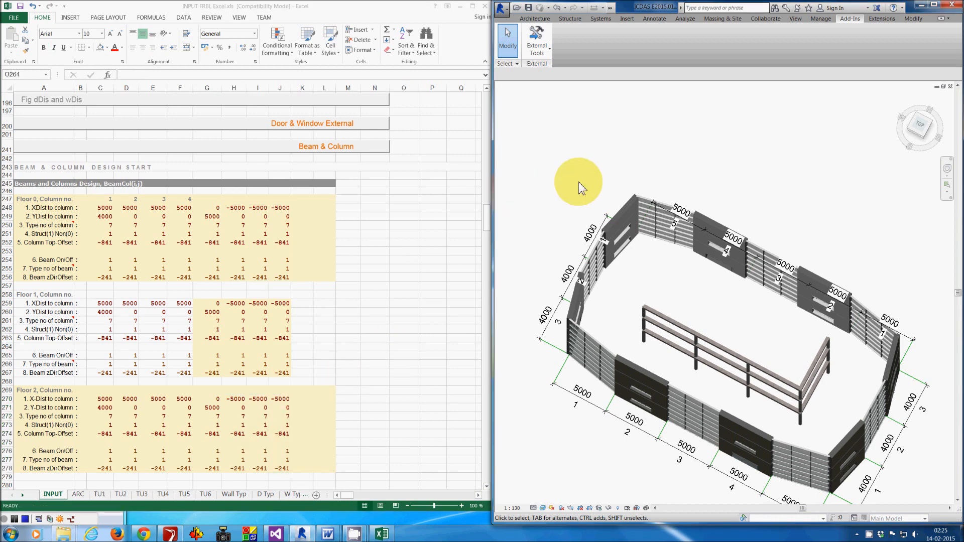
pyautogui.click(535, 39)
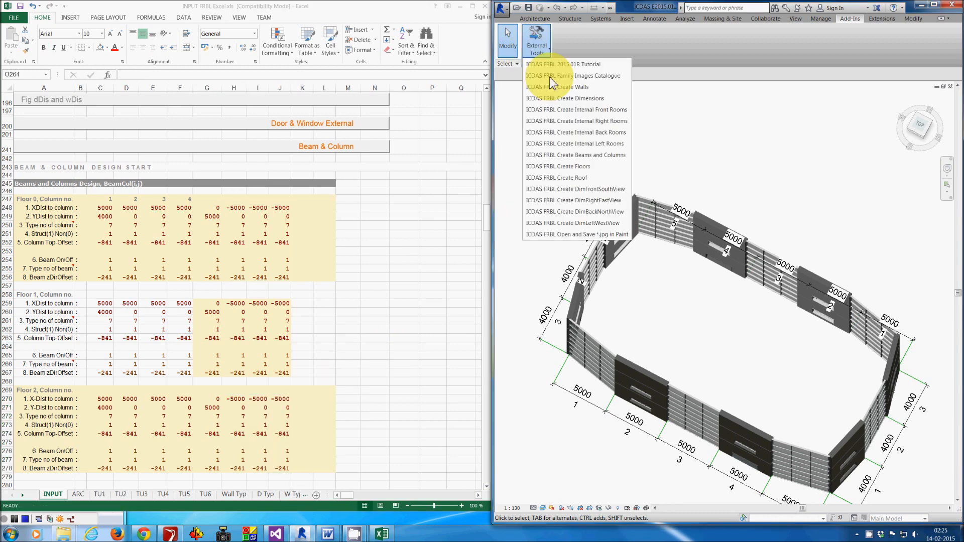
pyautogui.click(606, 155)
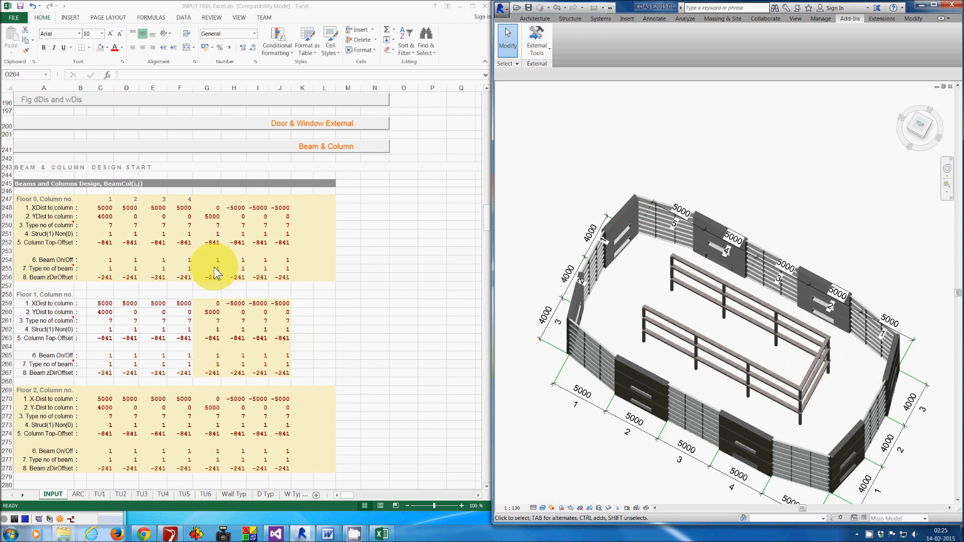
# - Switch off the beam of column 4 on Floor 0, Floor 1 and Floor 2 by setting Beam On/Off to 0
pyautogui.click(189, 266)
pyautogui.click(189, 262)
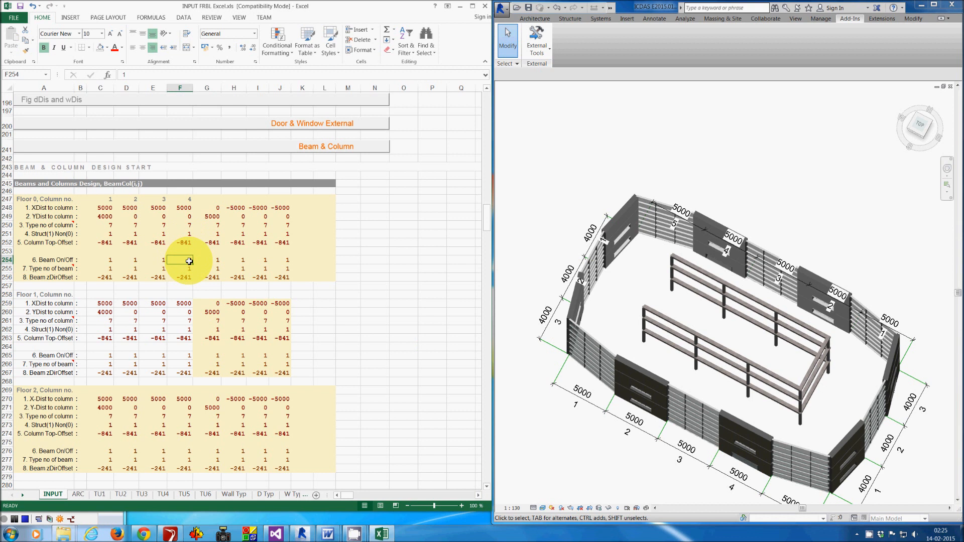
pyautogui.write('0')
pyautogui.click(185, 357)
pyautogui.write('0')
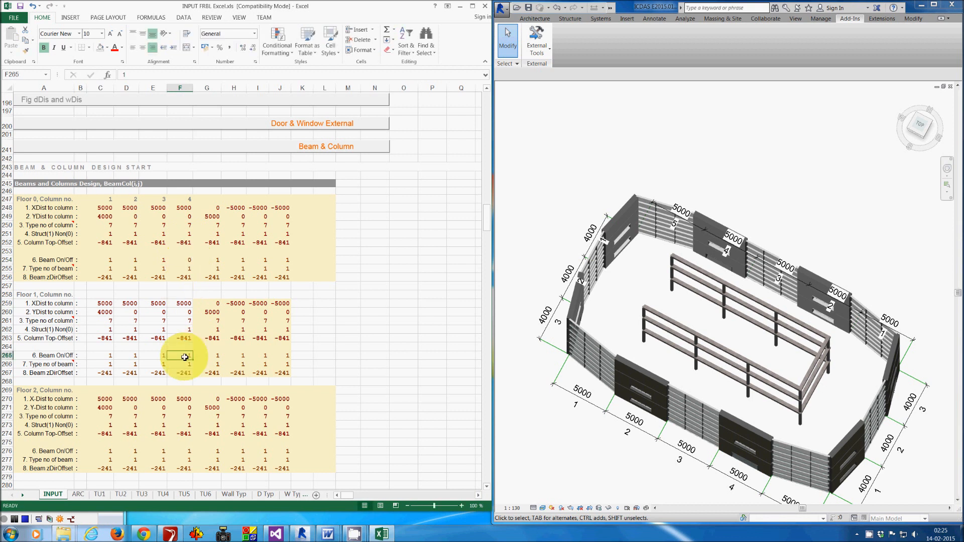
pyautogui.click(190, 453)
pyautogui.write('0')
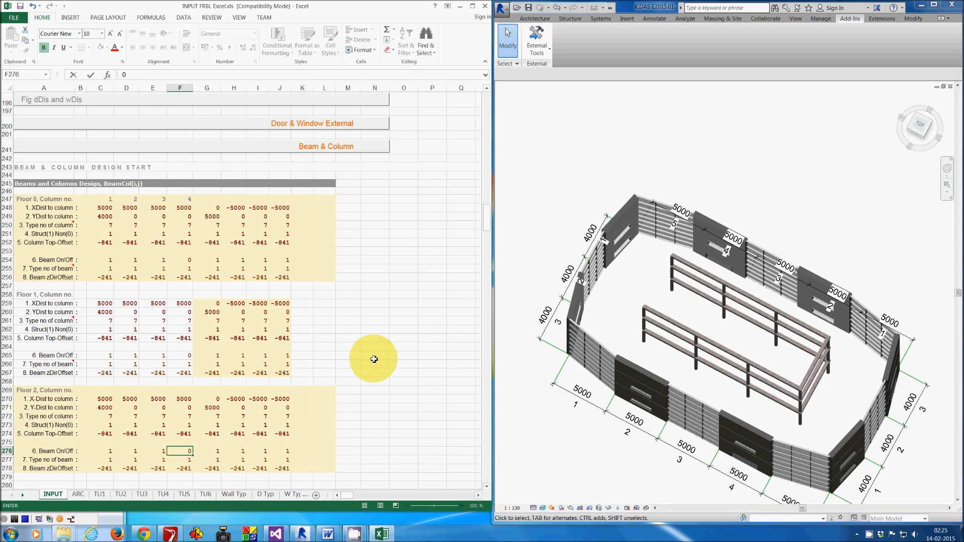
# - Run ICDAS FRBL Create Beams and Columns again to rebuild the beams
pyautogui.click(577, 163)
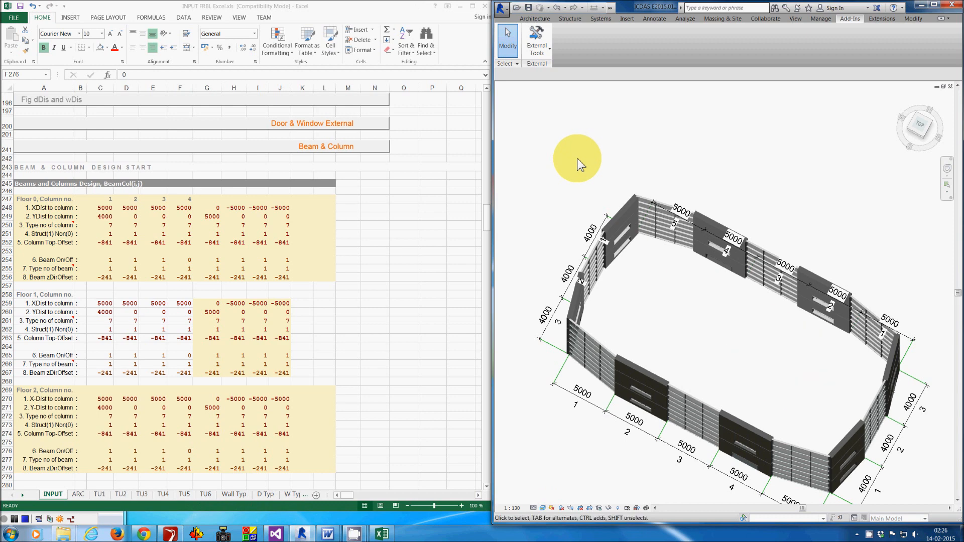
pyautogui.click(535, 40)
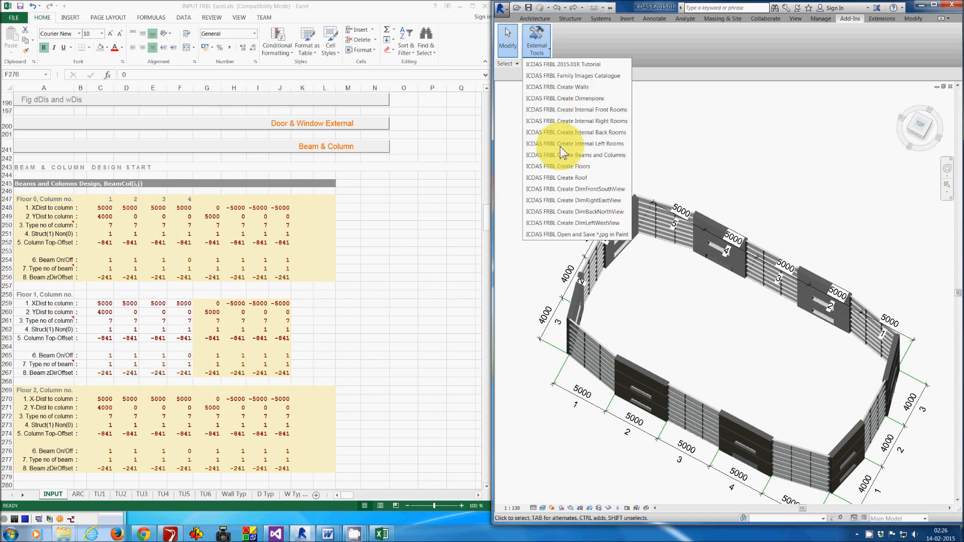
pyautogui.click(607, 156)
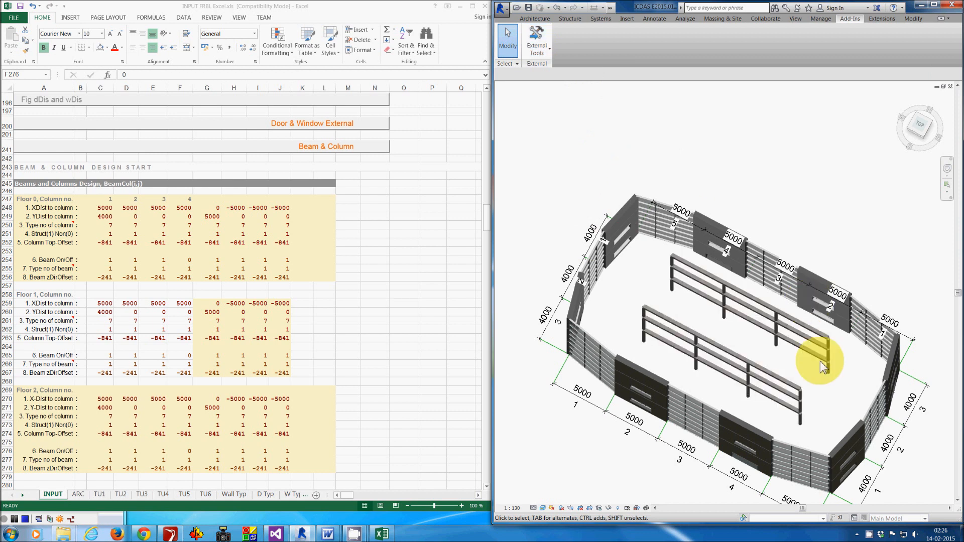
pyautogui.click(953, 176)
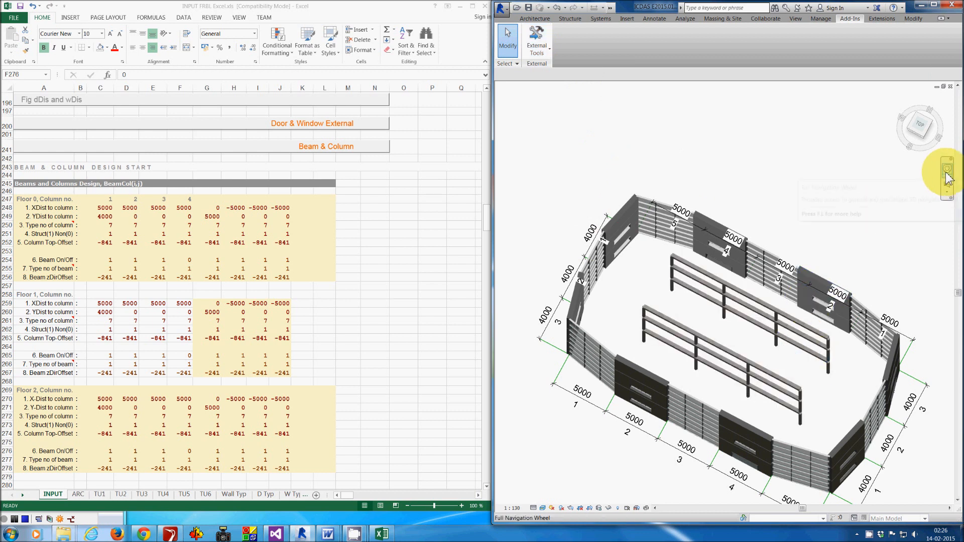
pyautogui.moveTo(655, 174); pyautogui.dragTo(674, 125)
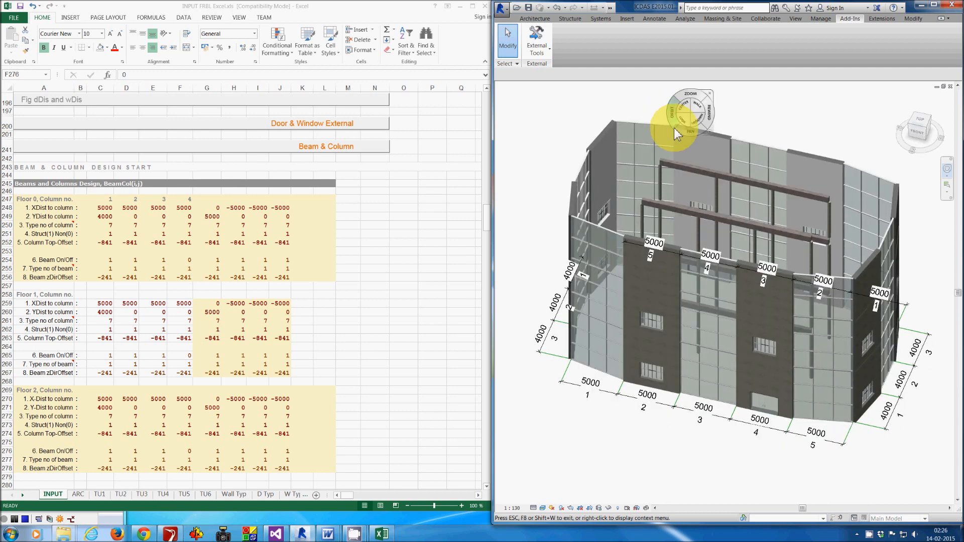
pyautogui.moveTo(665, 140); pyautogui.dragTo(631, 130)
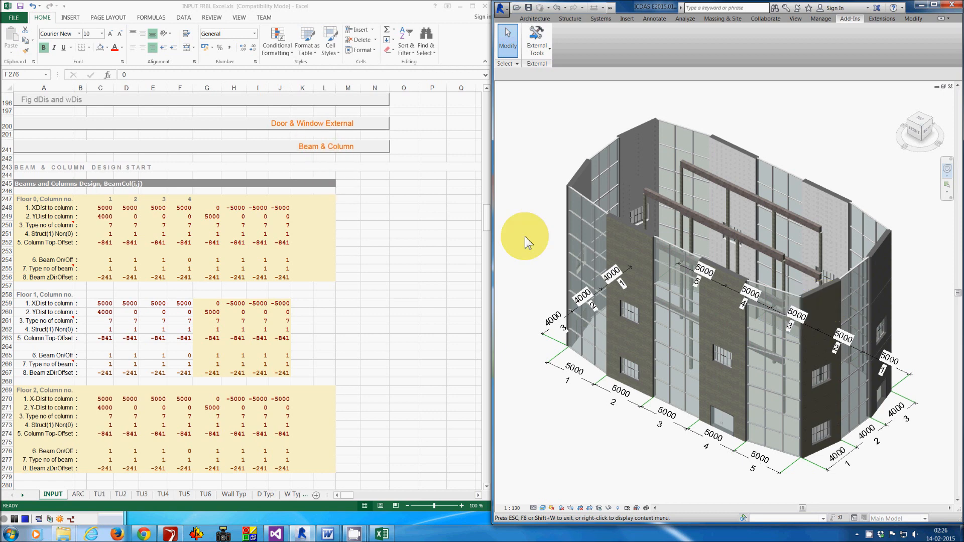
# - In the Wall External front-side input, set HeiWall Floor2 of walls 1 to 5 to 2000
pyautogui.click(348, 145)
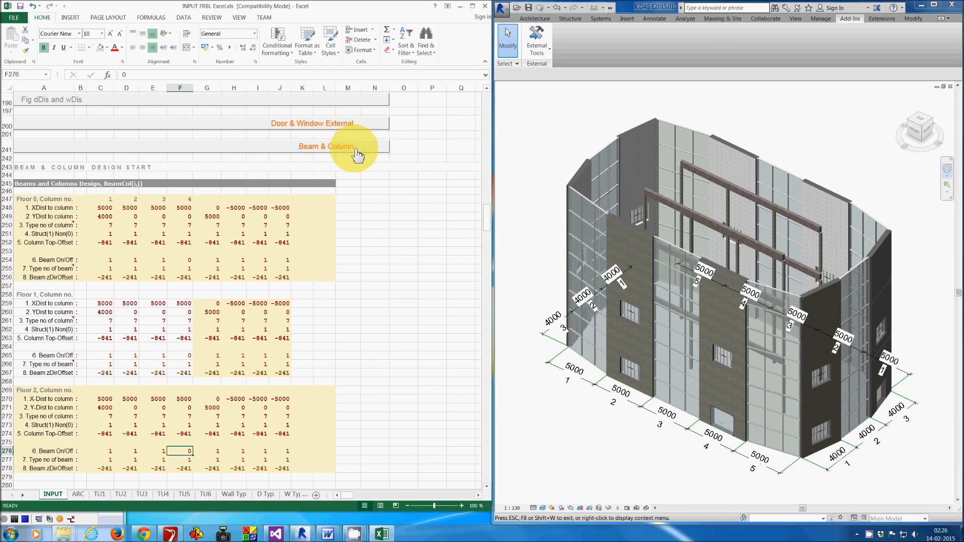
pyautogui.click(347, 146)
pyautogui.scroll(2, 399, 172)
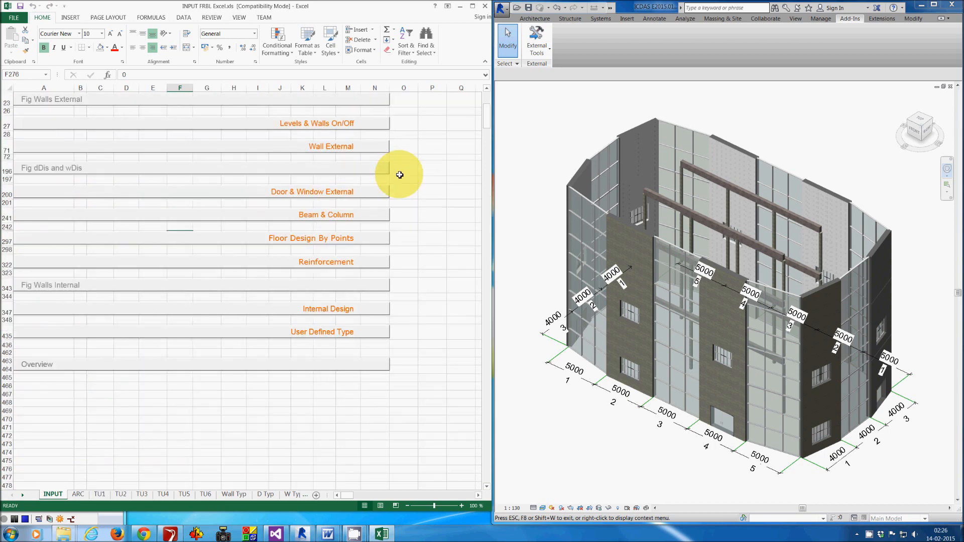
pyautogui.click(347, 147)
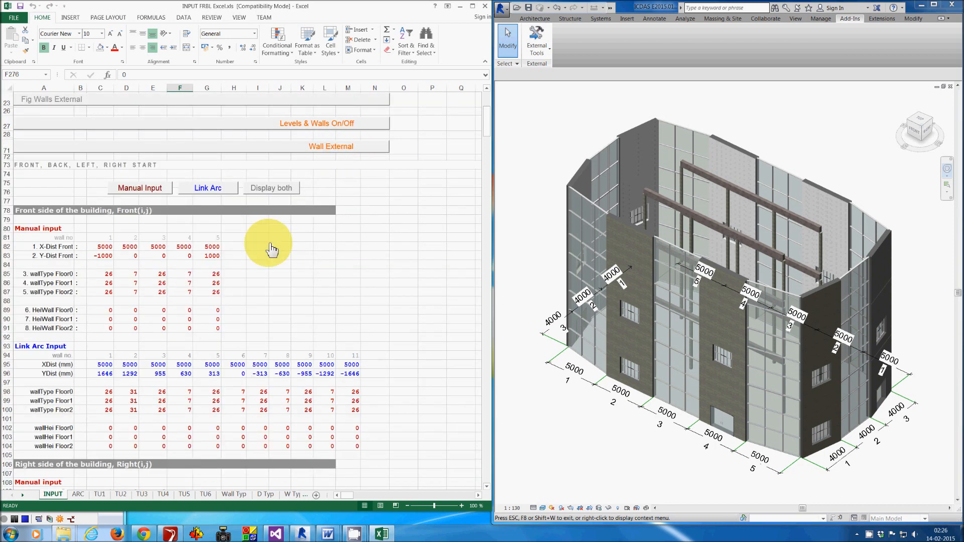
pyautogui.moveTo(97, 330); pyautogui.dragTo(213, 331)
pyautogui.write('200')
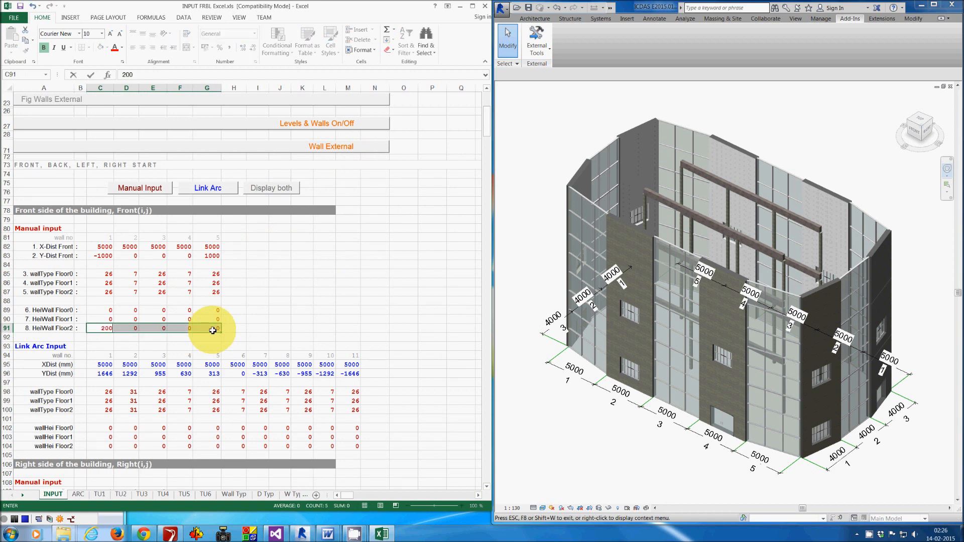
pyautogui.hotkey('ctrl', 'Return')
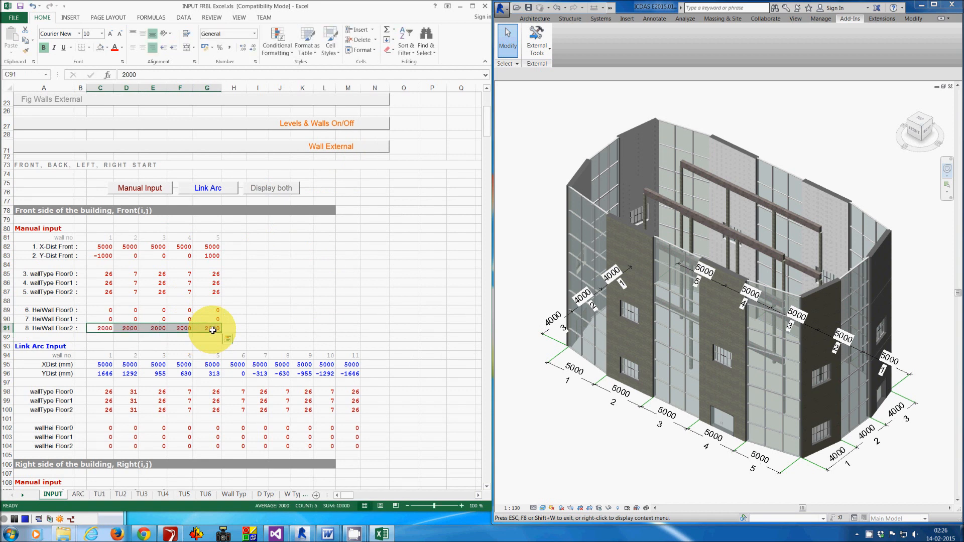
# - Fill the front-side wallType Floor2 of walls 1 to 5 with wall type 26
pyautogui.click(104, 293)
pyautogui.moveTo(104, 293); pyautogui.dragTo(213, 295)
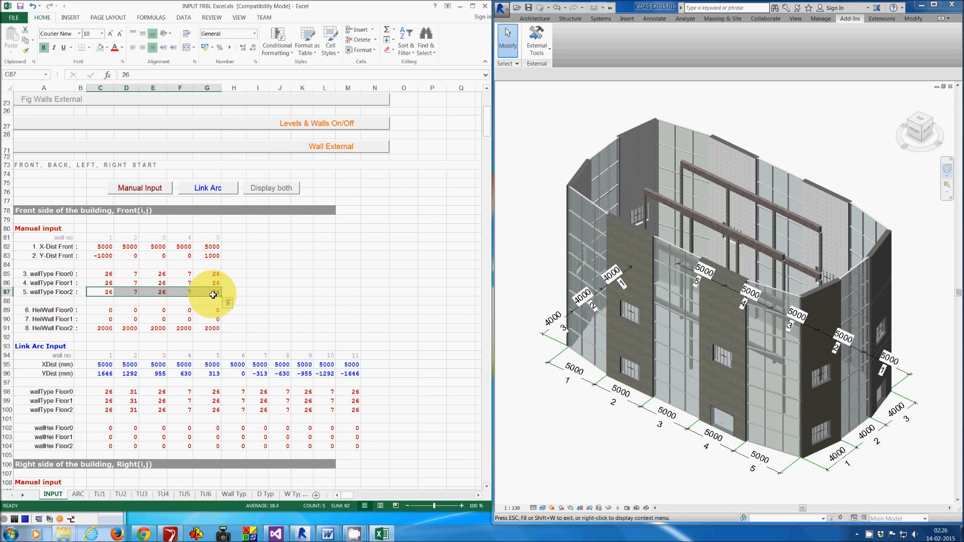
pyautogui.hotkey('ctrl', 'r')
# - Show only the manual inputs and set HeiWall Floor2 of right-side walls 1 to 3 to 2000
pyautogui.click(137, 189)
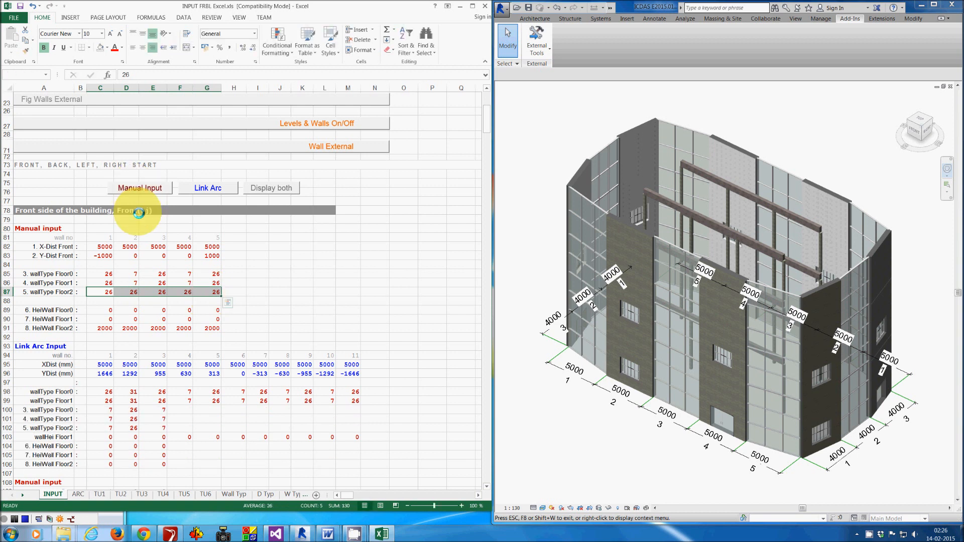
pyautogui.scroll(-1, 160, 352)
pyautogui.scroll(-1, 160, 353)
pyautogui.moveTo(108, 387); pyautogui.dragTo(153, 390)
pyautogui.write('2000')
pyautogui.hotkey('ctrl', 'Return')
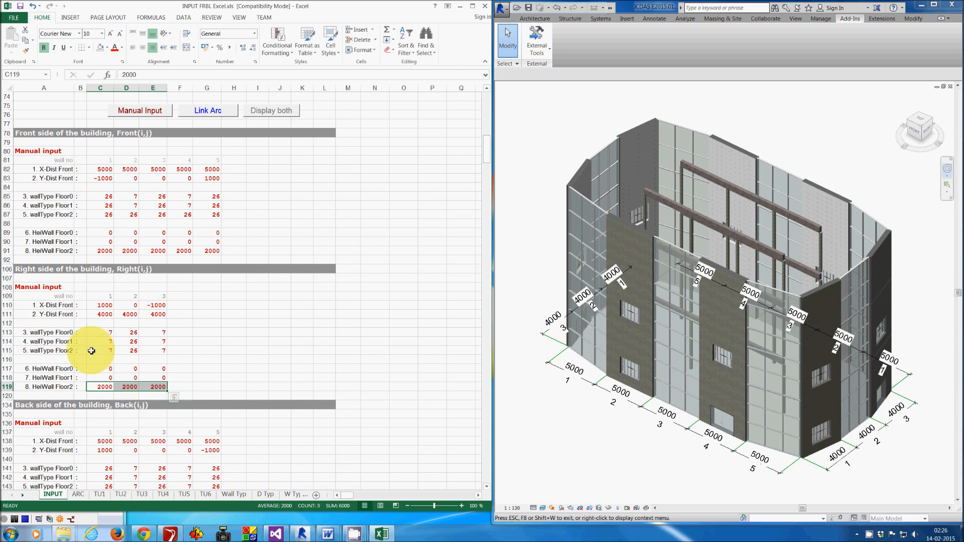
# - Set wallType Floor2 of right-side walls 1 to 3 to 26
pyautogui.moveTo(102, 350); pyautogui.dragTo(155, 355)
pyautogui.write('26')
pyautogui.hotkey('ctrl', 'Return')
# - For back-side walls 1 to 5, set HeiWall Floor2 to 2000 and fill wallType Floor2 with 26
pyautogui.scroll(-5, 146, 362)
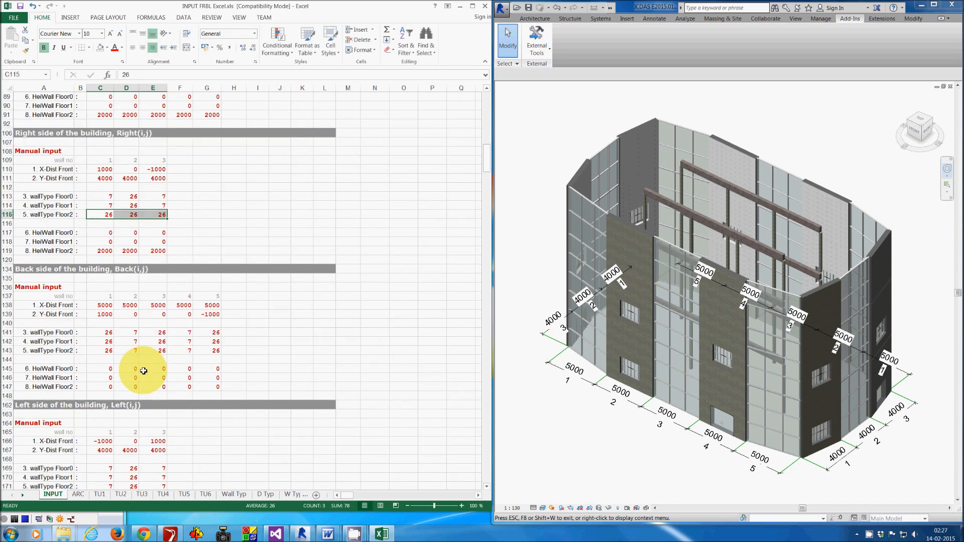
pyautogui.moveTo(102, 391); pyautogui.dragTo(215, 388)
pyautogui.write('2000')
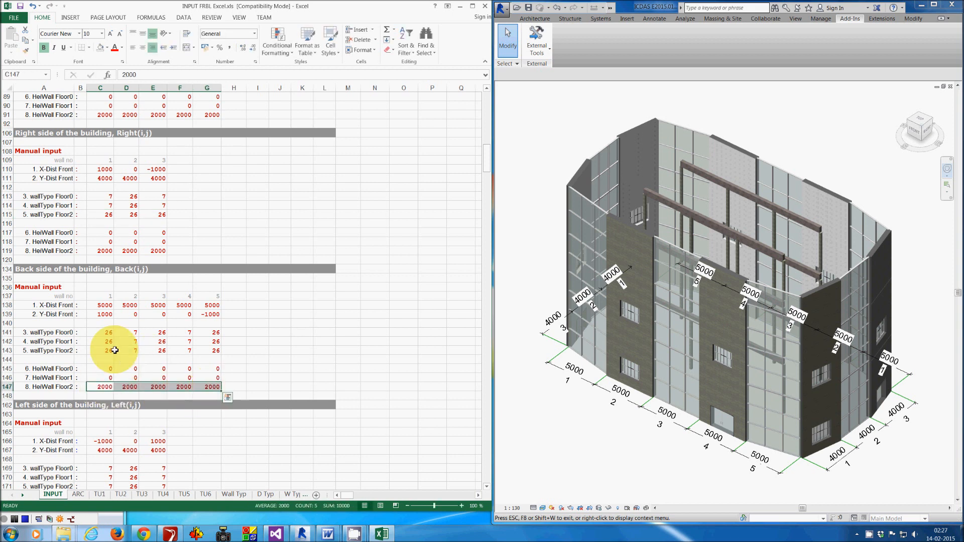
pyautogui.moveTo(104, 350); pyautogui.dragTo(213, 353)
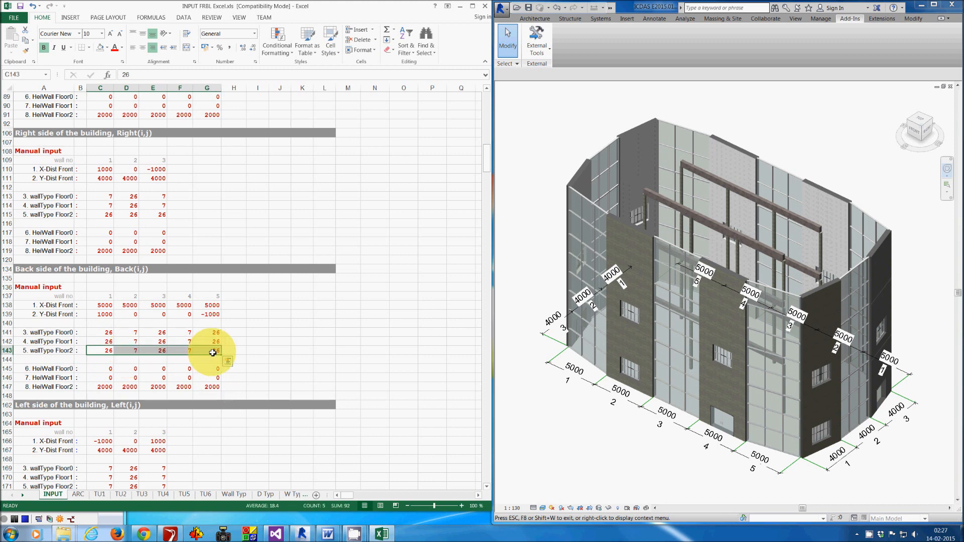
pyautogui.hotkey('ctrl', 'r')
# - Set HeiWall Floor2 of left-side walls 1 to 3 to 200
pyautogui.scroll(-2, 213, 361)
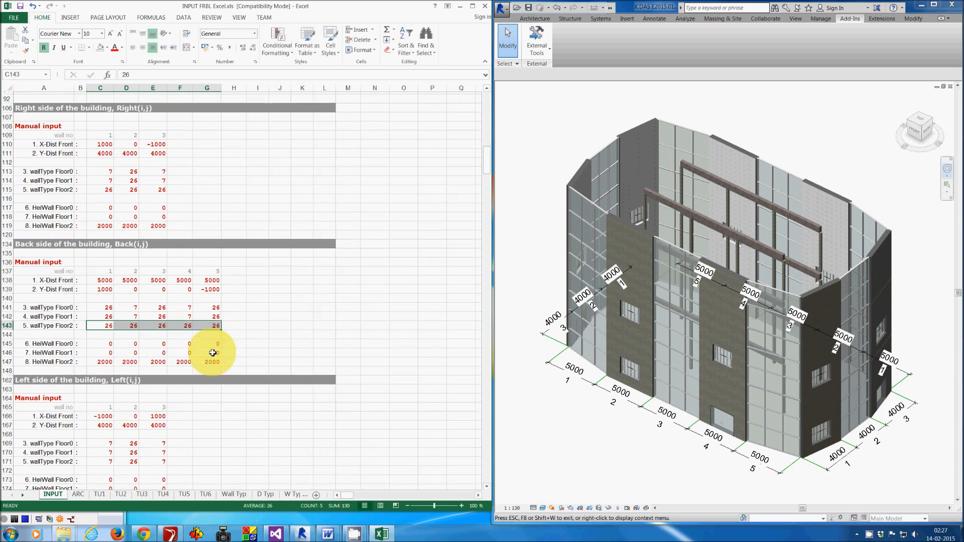
pyautogui.scroll(-1, 213, 370)
pyautogui.moveTo(106, 432); pyautogui.dragTo(151, 432)
pyautogui.write('200')
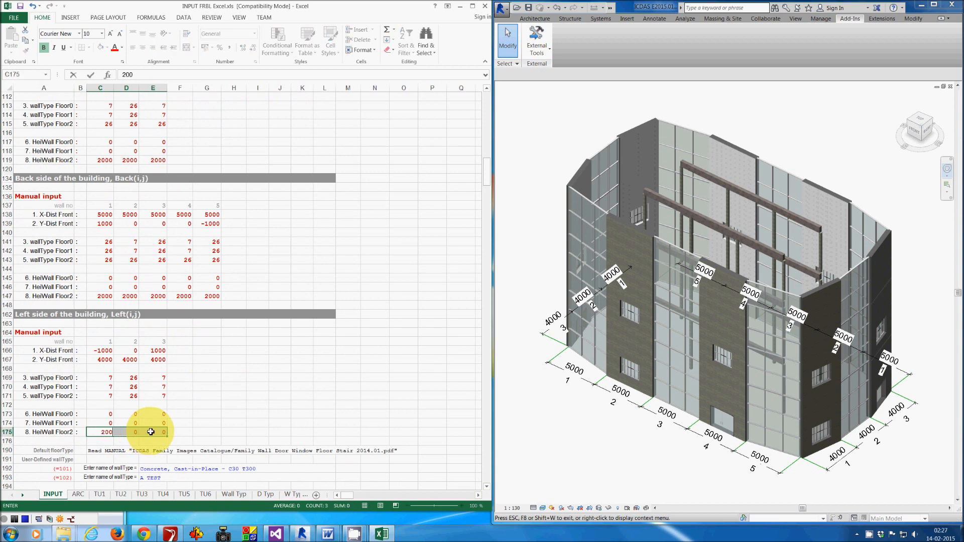
pyautogui.hotkey('ctrl', 'Return')
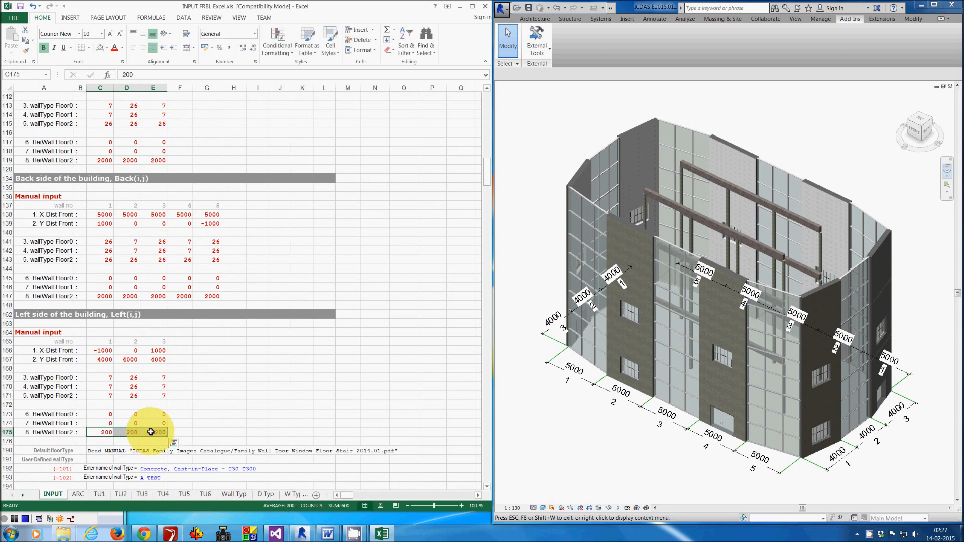
# - Set wallType Floor2 of left-side walls 1 to 3 to 26
pyautogui.click(118, 398)
pyautogui.moveTo(118, 398); pyautogui.dragTo(149, 398)
pyautogui.write('26')
pyautogui.hotkey('ctrl', 'Return')
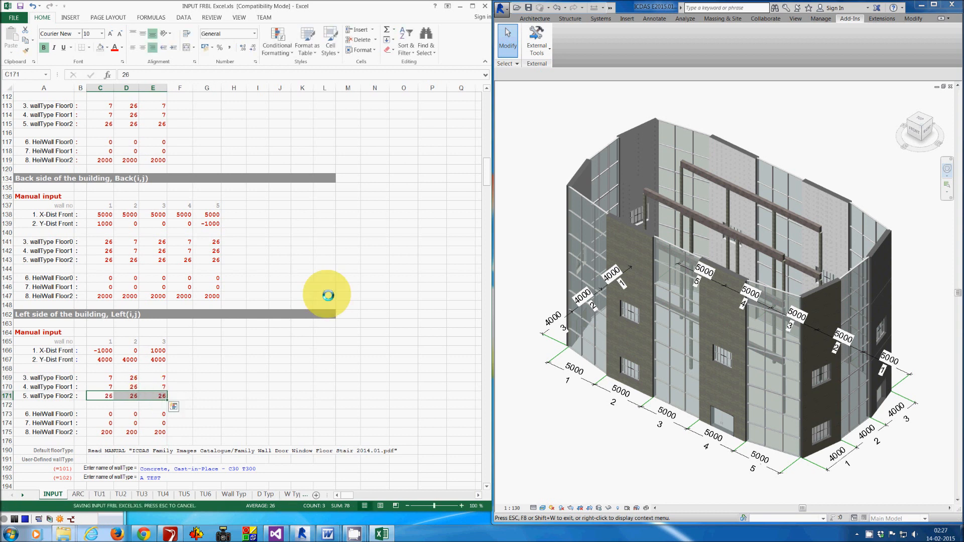
# - Regenerate the walls in Revit with the ICDAS FRBL Create Walls command
pyautogui.click(542, 254)
pyautogui.press('Escape')
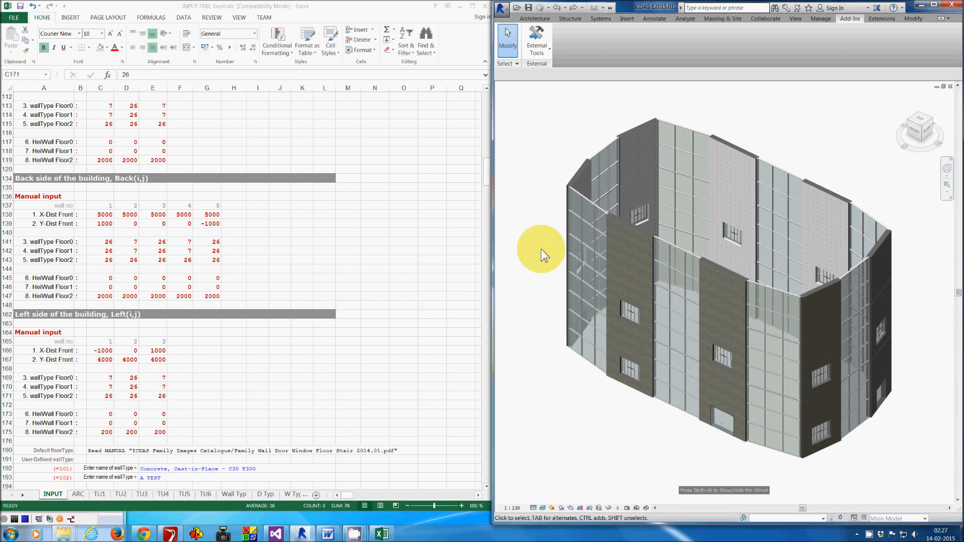
pyautogui.click(544, 51)
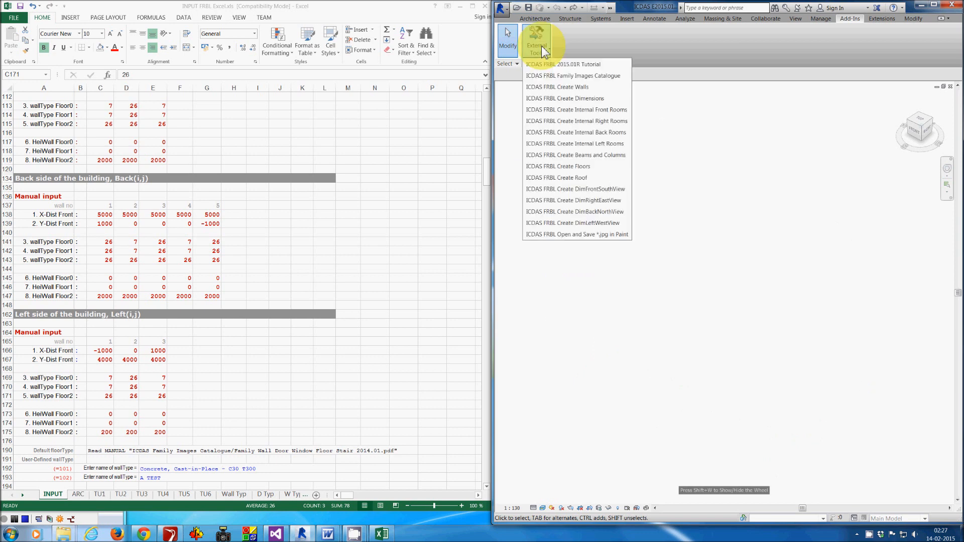
pyautogui.click(612, 95)
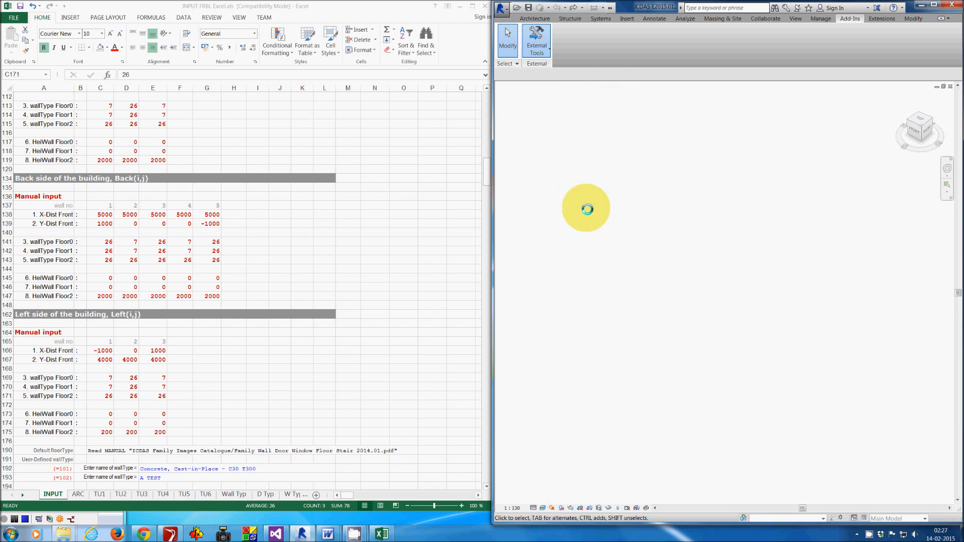
# - Set HeiWall Floor2 of left-side walls 1 to 3 to 2000
pyautogui.scroll(-5, 589, 329)
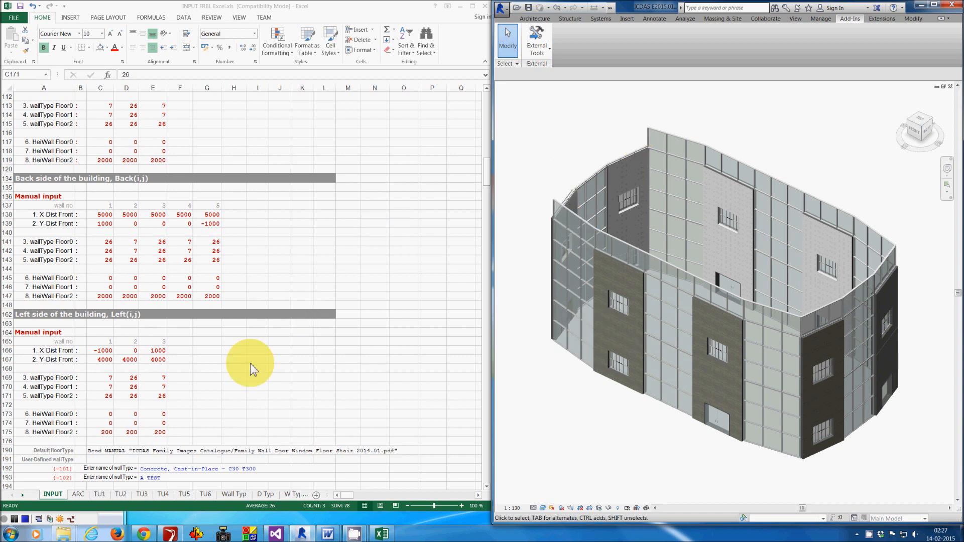
pyautogui.moveTo(112, 432); pyautogui.dragTo(150, 433)
pyautogui.write('20')
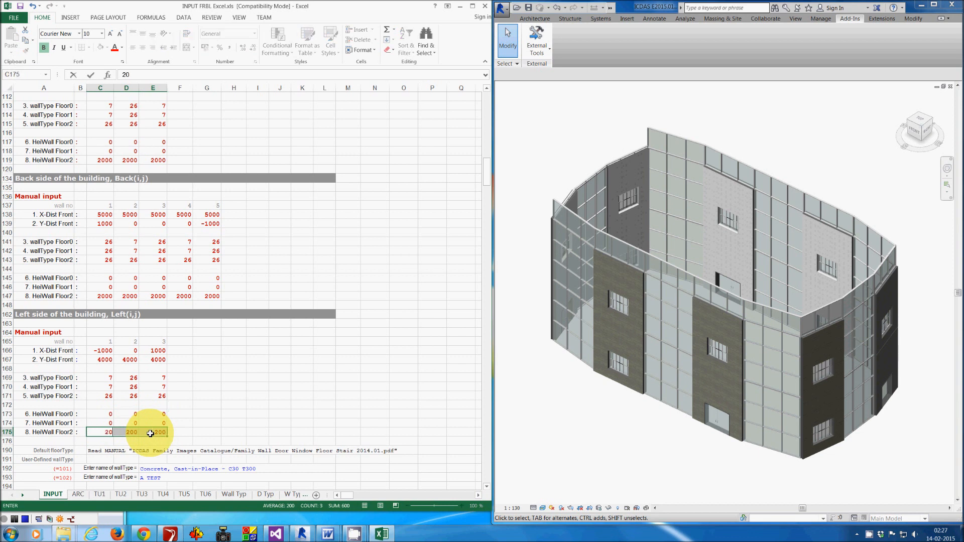
pyautogui.hotkey('ctrl', 'Return')
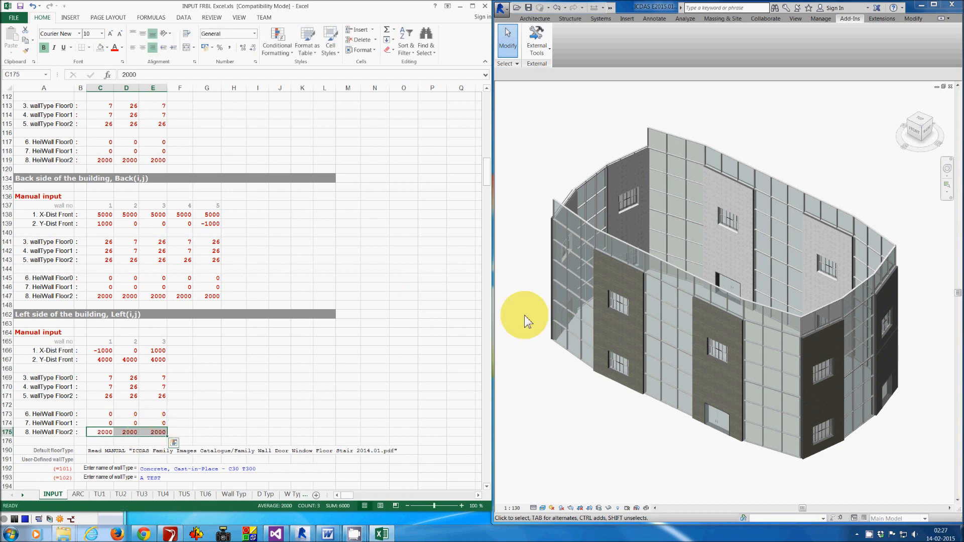
# - Run ICDAS FRBL Create Walls again to rebuild the walls
pyautogui.click(540, 315)
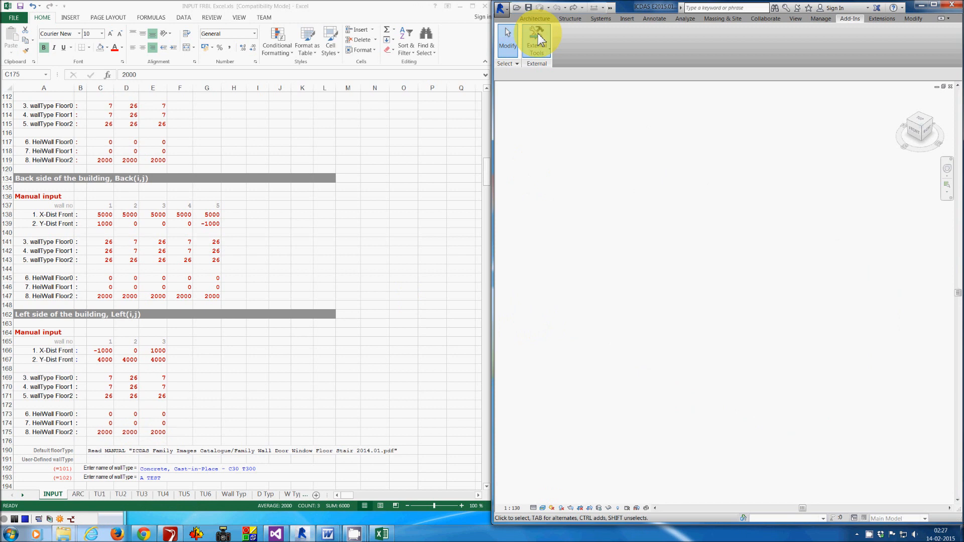
pyautogui.click(537, 37)
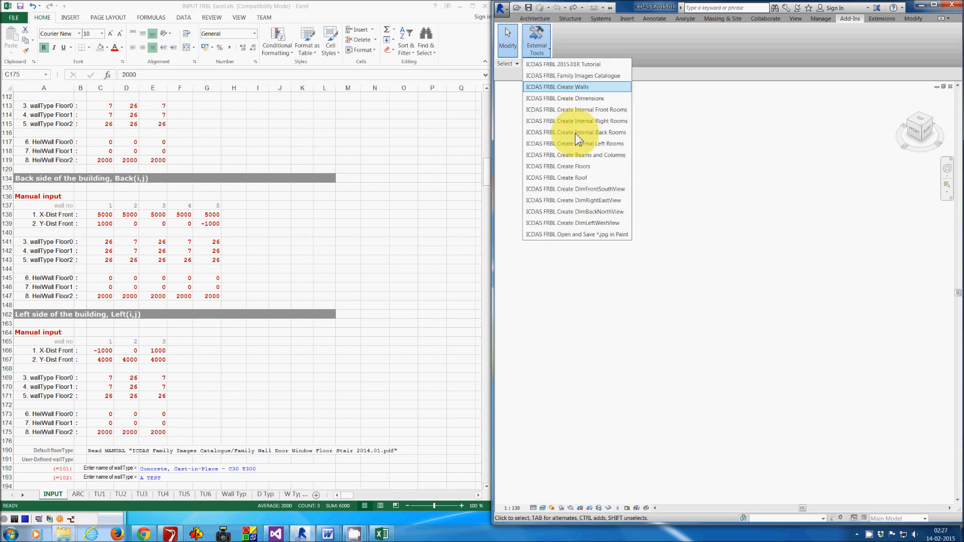
pyautogui.click(611, 87)
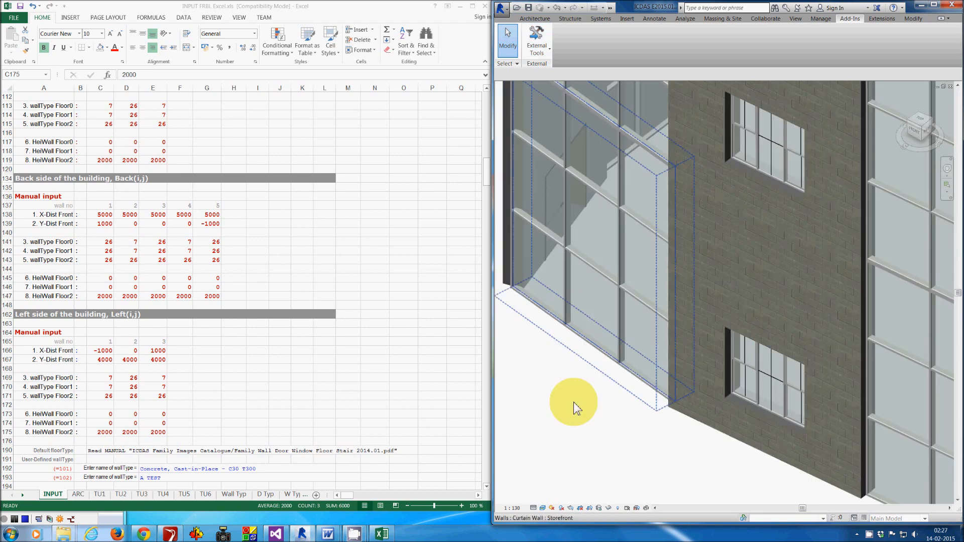
# - Rebuild the beams and columns and create the floors with the ICDAS FRBL commands
pyautogui.scroll(-5, 565, 366)
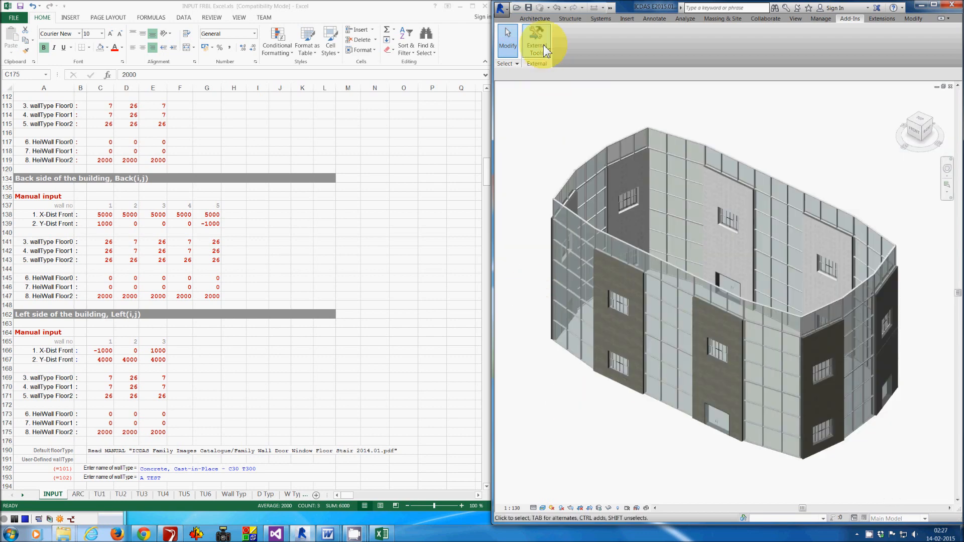
pyautogui.click(537, 45)
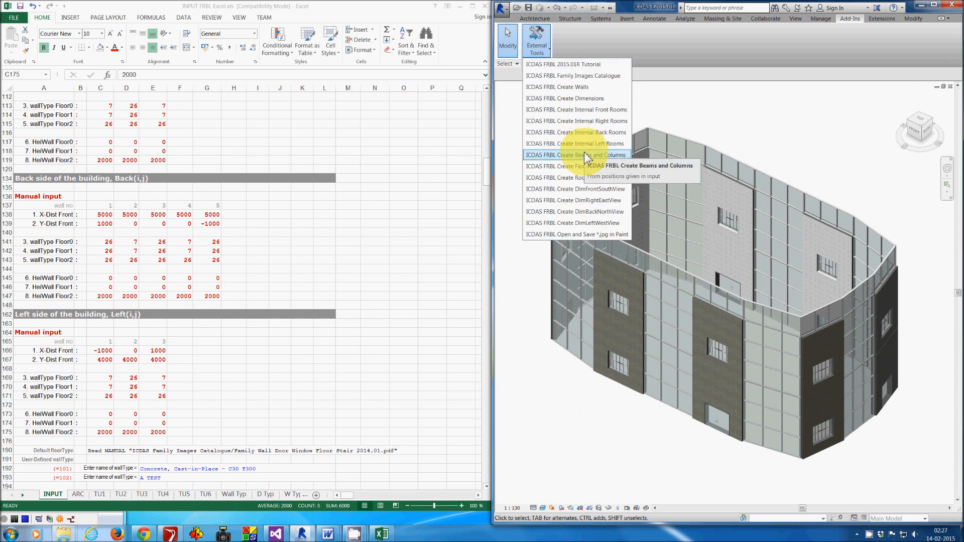
pyautogui.click(605, 155)
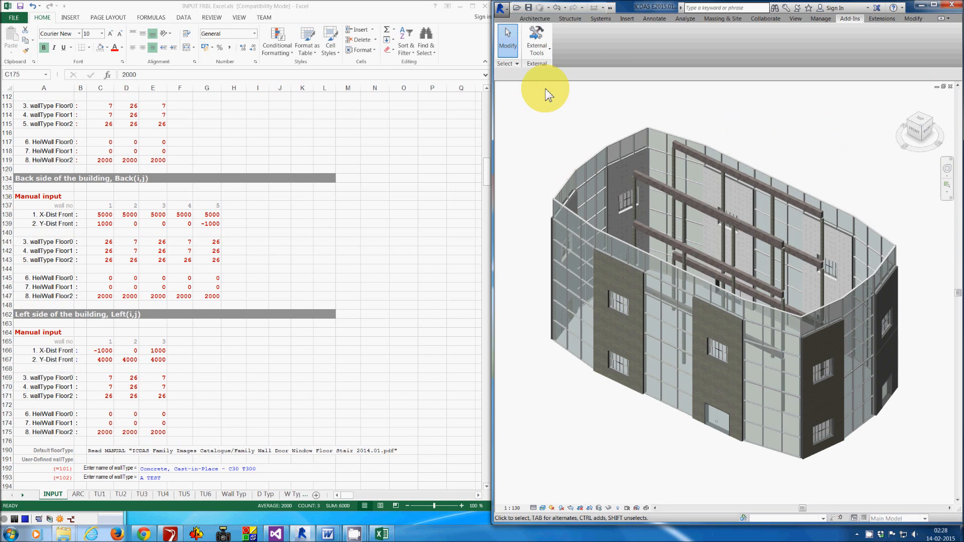
pyautogui.click(539, 43)
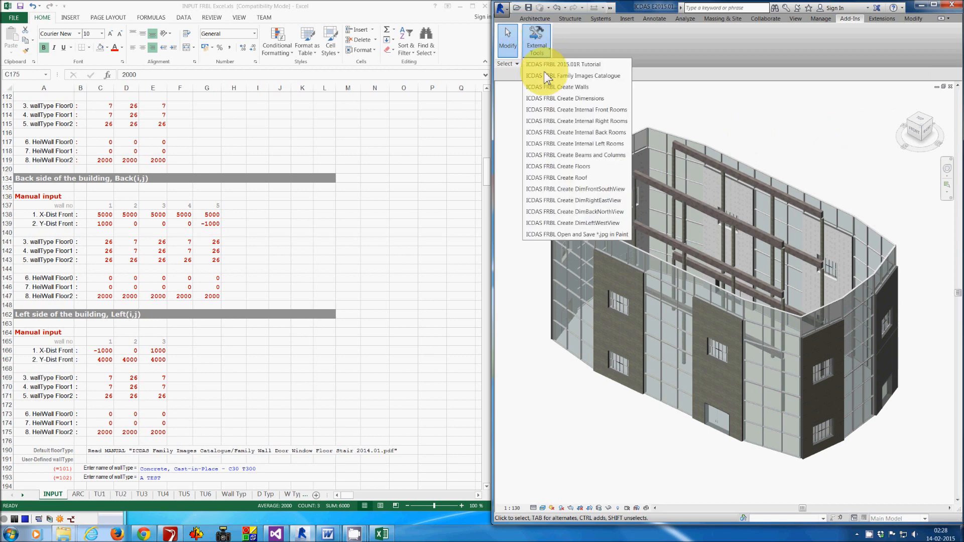
pyautogui.click(567, 166)
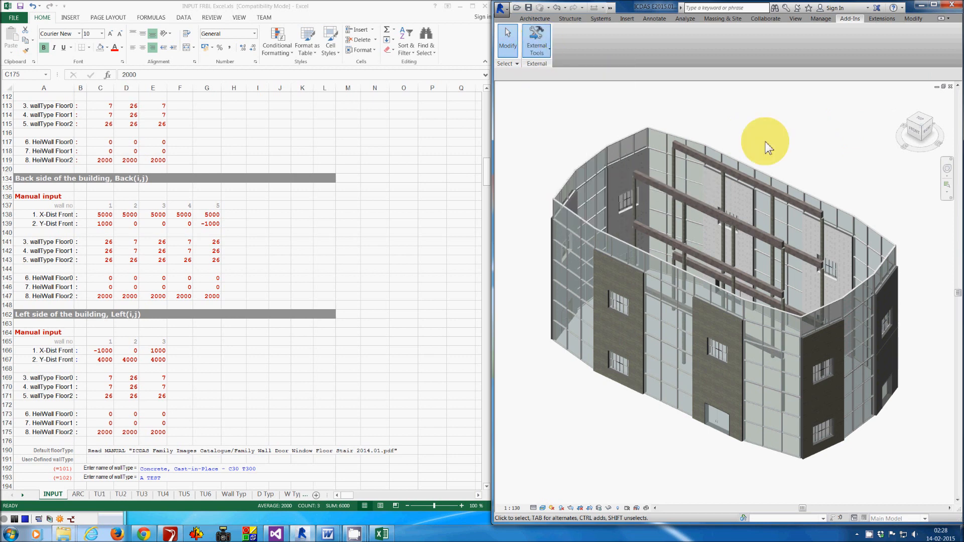
# - Examine the top of the building and its columns in the 3D view from the front
pyautogui.click(947, 169)
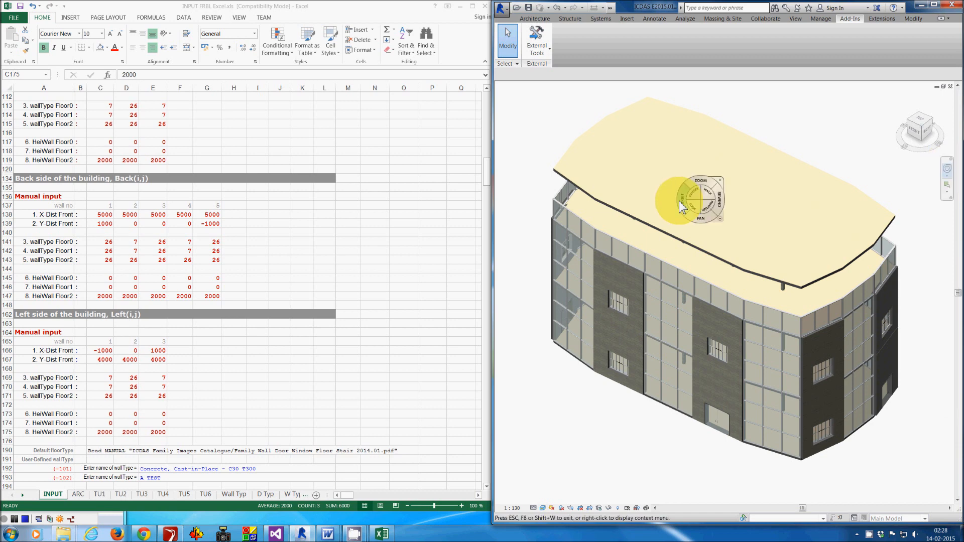
pyautogui.moveTo(683, 201); pyautogui.dragTo(724, 148)
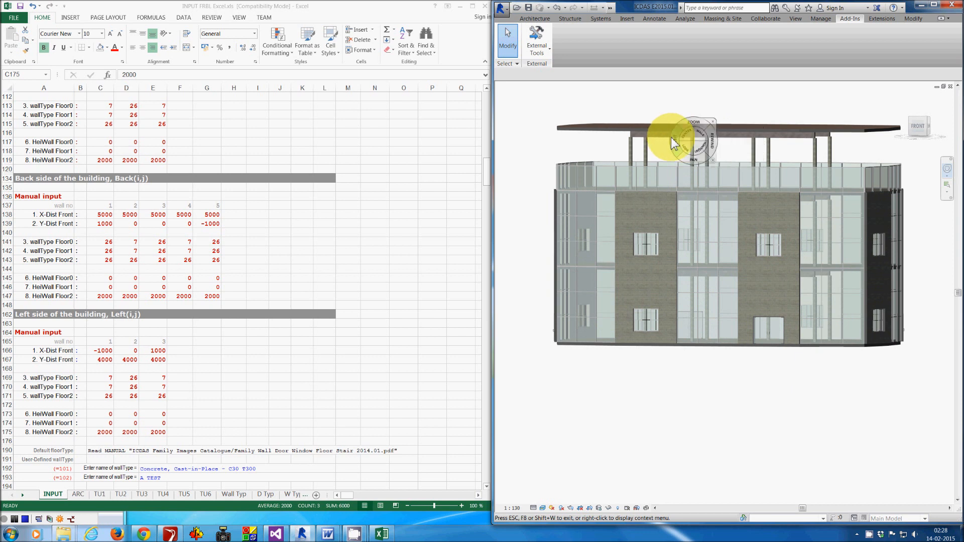
pyautogui.moveTo(676, 143); pyautogui.dragTo(663, 152)
pyautogui.moveTo(668, 155); pyautogui.dragTo(677, 141)
pyautogui.scroll(5, 677, 148)
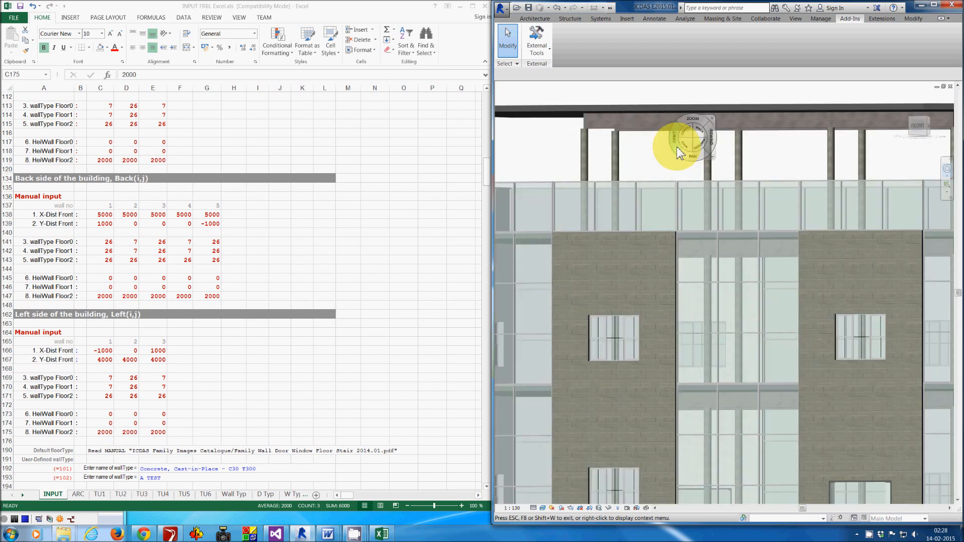
pyautogui.scroll(-1, 678, 153)
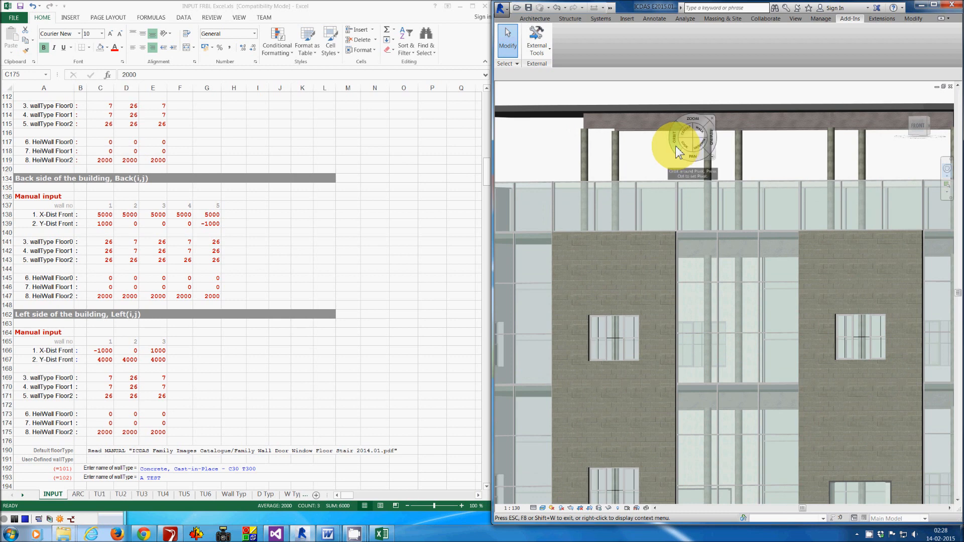
# - Turn on the Properties palette
pyautogui.click(798, 19)
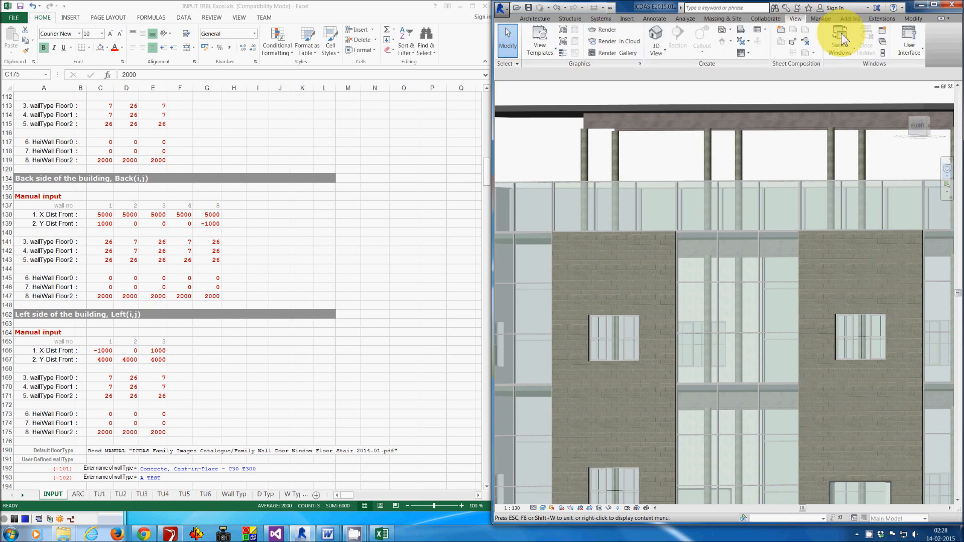
pyautogui.click(909, 46)
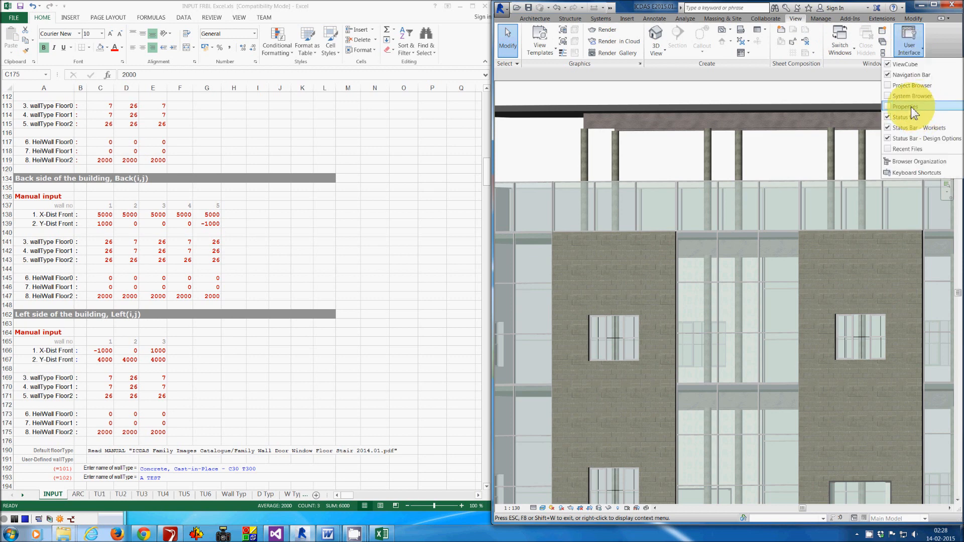
pyautogui.click(911, 107)
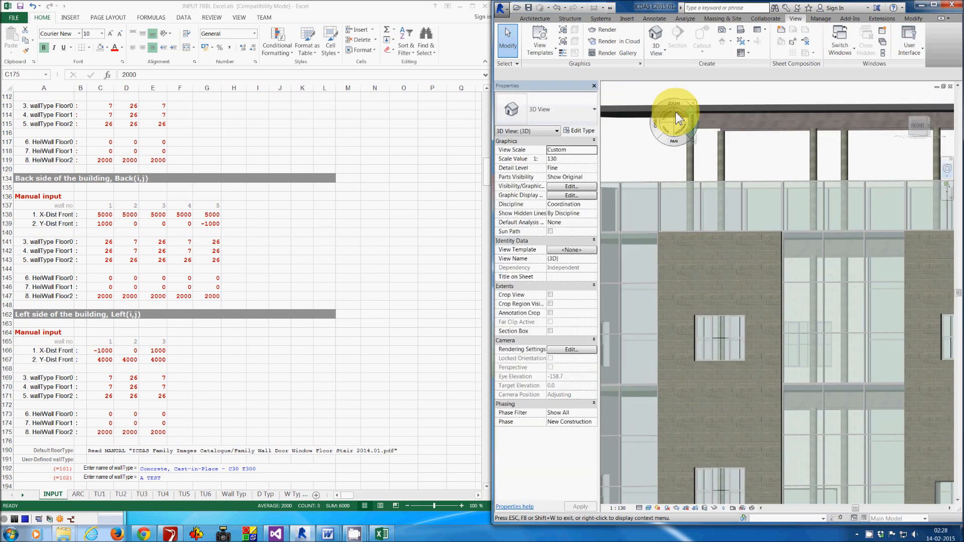
# - Select the top floor slab to inspect its properties
pyautogui.moveTo(696, 103); pyautogui.dragTo(688, 109)
pyautogui.click(663, 170)
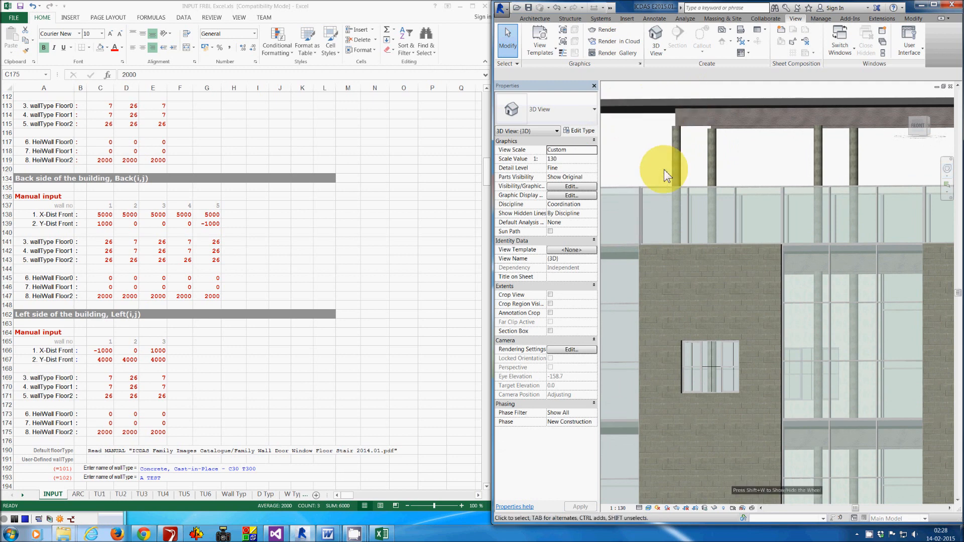
pyautogui.click(645, 103)
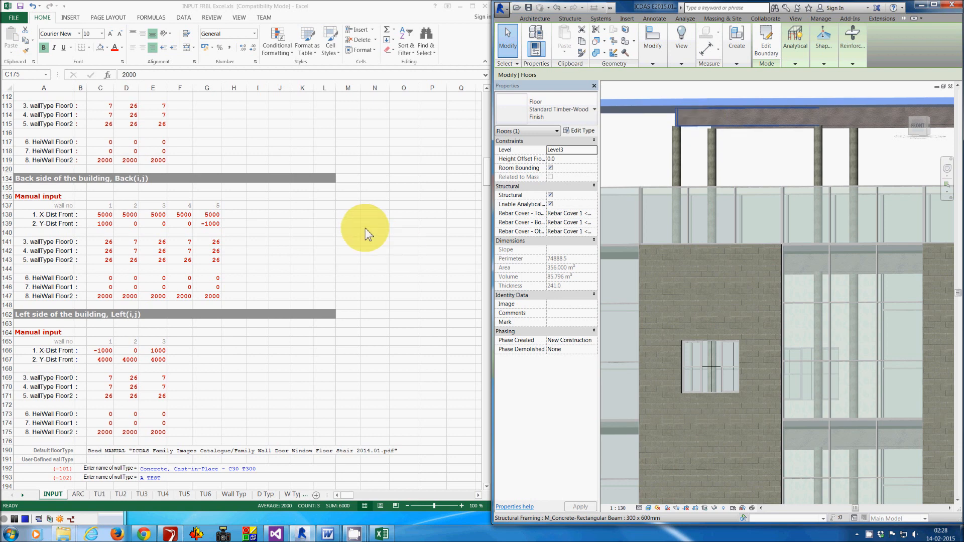
# - Open the Beam & Column input section of the spreadsheet
pyautogui.scroll(-5, 365, 228)
pyautogui.scroll(-4, 354, 301)
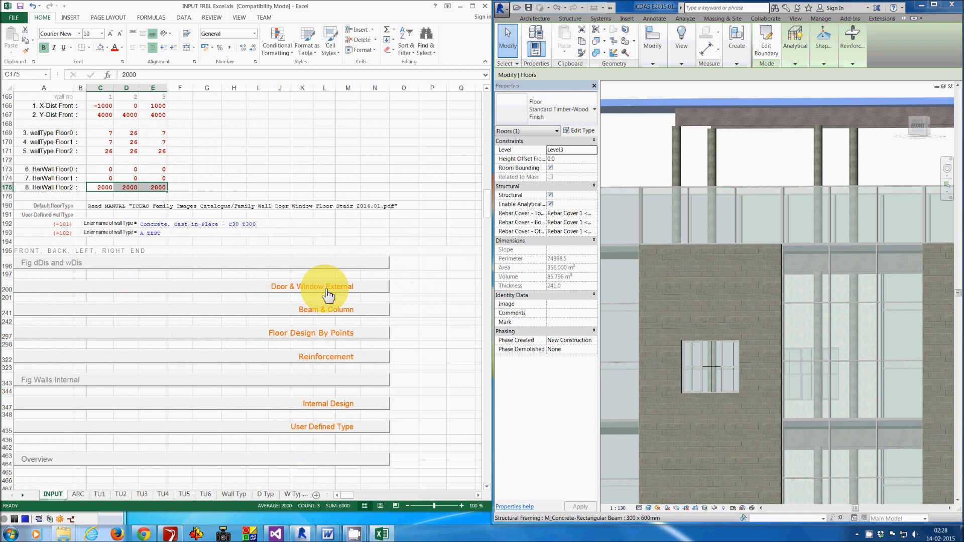
pyautogui.click(325, 308)
pyautogui.scroll(-6, 325, 308)
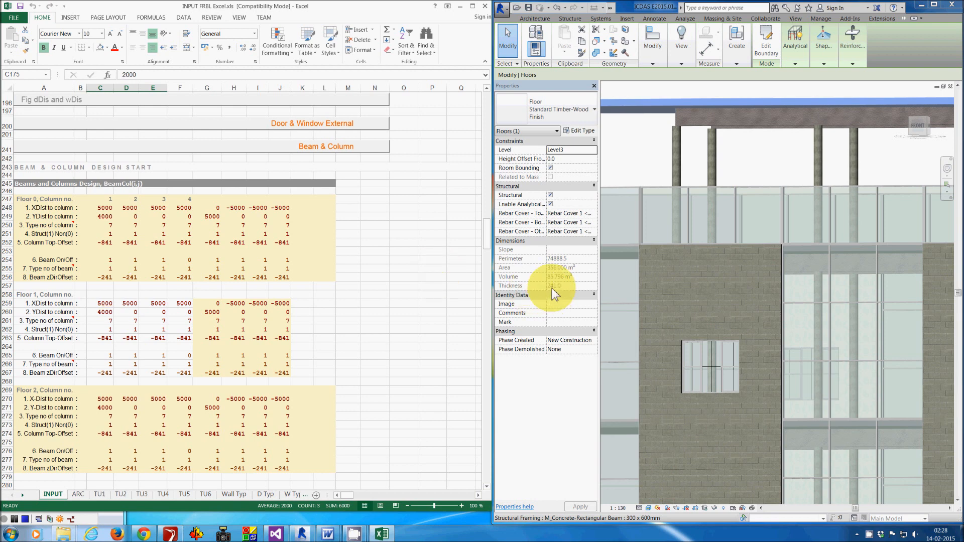
# - Select a roof beam and open its type properties to inspect the beam's b and h dimensions
pyautogui.click(694, 123)
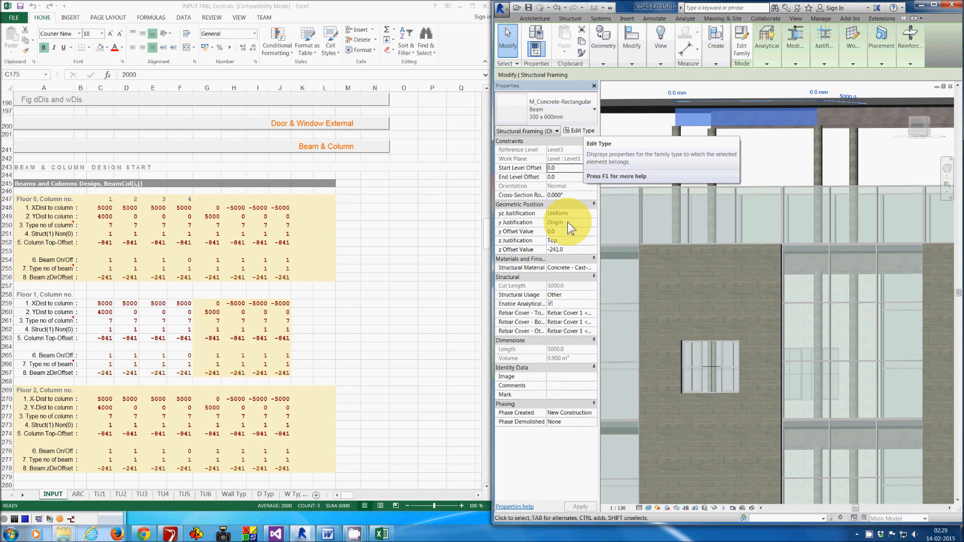
pyautogui.click(581, 132)
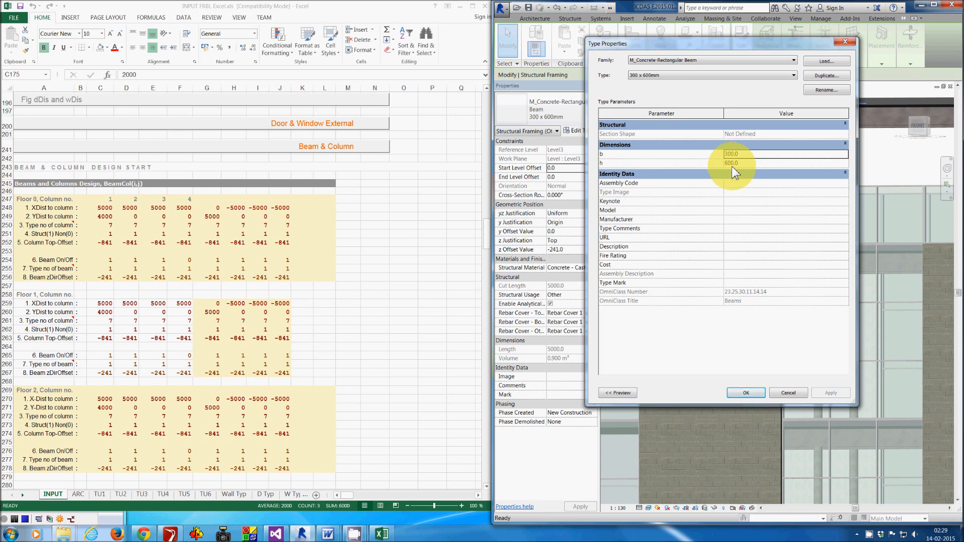
pyautogui.click(745, 393)
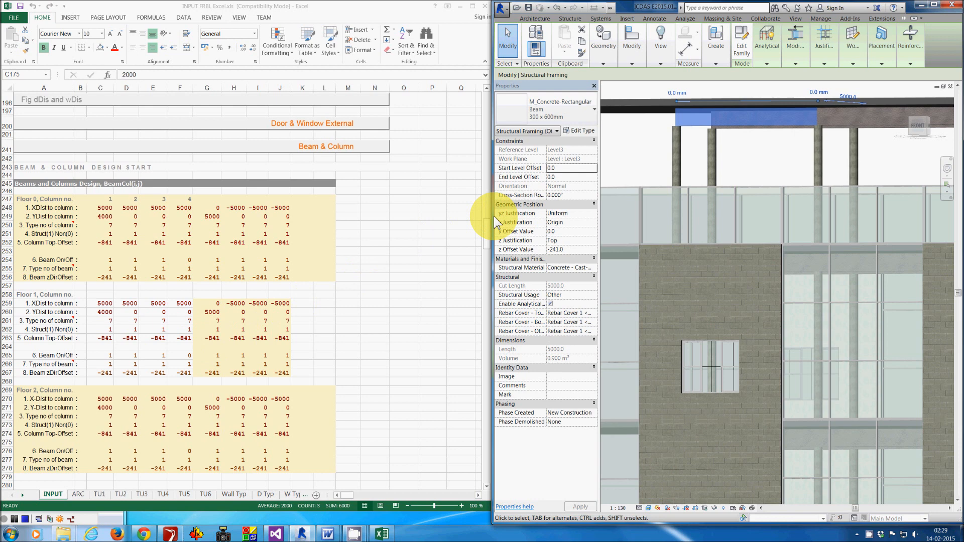
# - Widen the Revit window and orbit the 3D view to examine the building and roof columns from above
pyautogui.moveTo(494, 219); pyautogui.dragTo(372, 219)
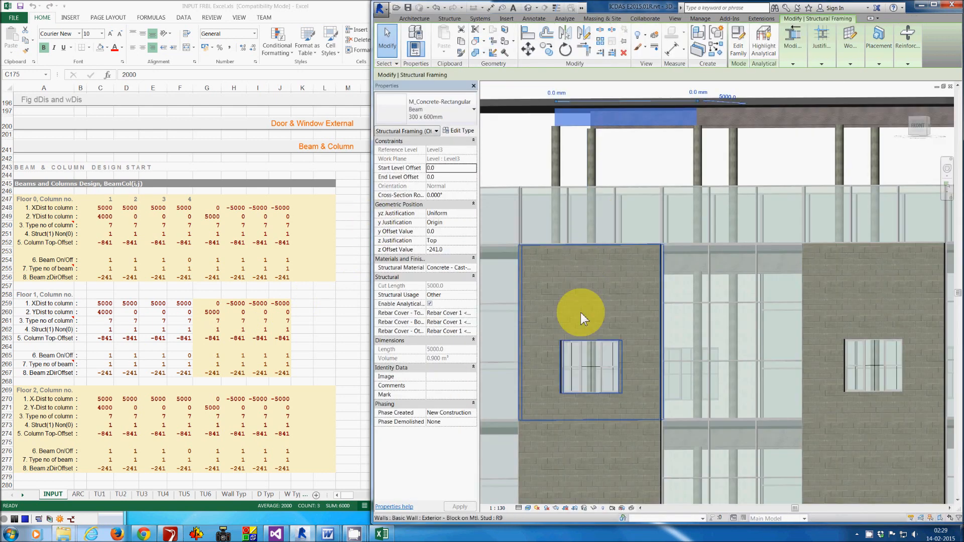
pyautogui.middleClick(581, 312)
pyautogui.middleClick(581, 312)
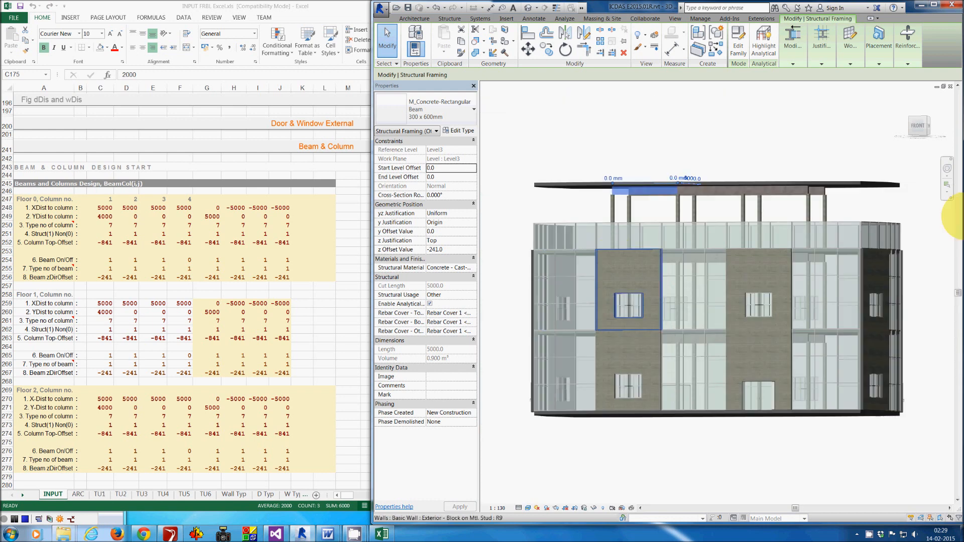
pyautogui.click(947, 169)
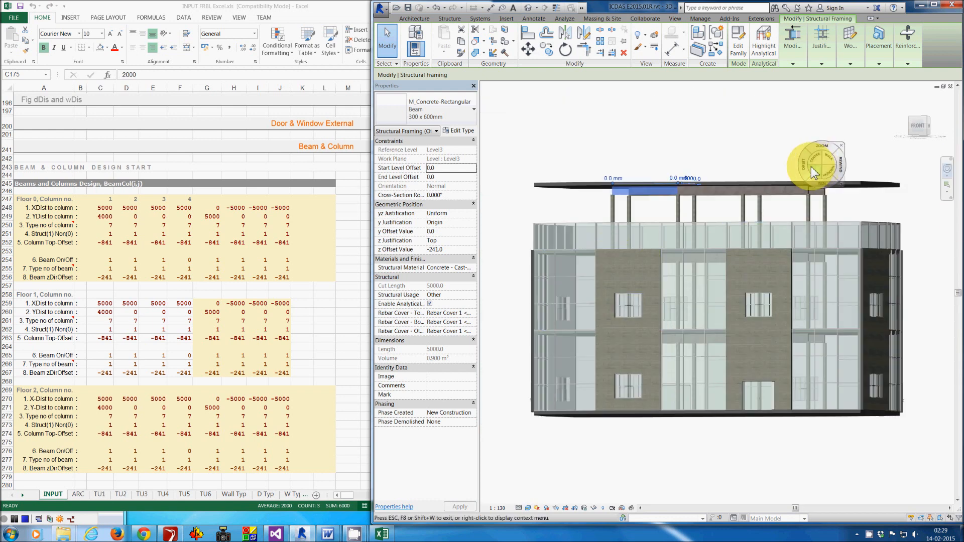
pyautogui.moveTo(805, 174); pyautogui.dragTo(796, 181)
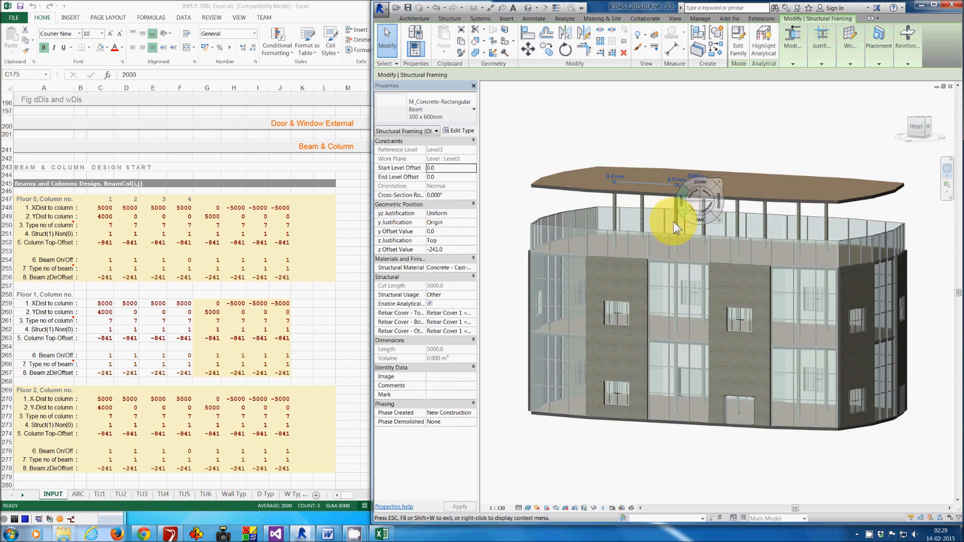